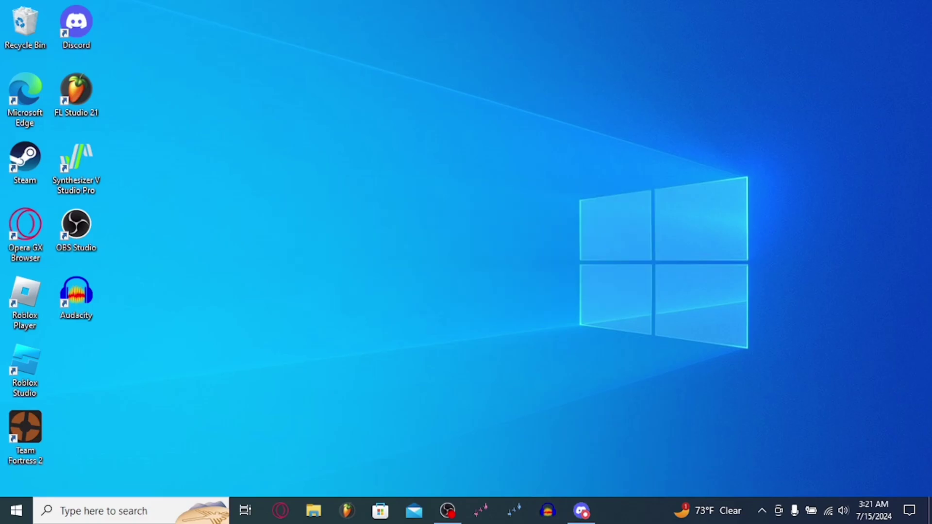
Open Audacity and record a stereo track of five separate vocal sounds, about 5.6 seconds long
{"action": "key", "text": "Return"}
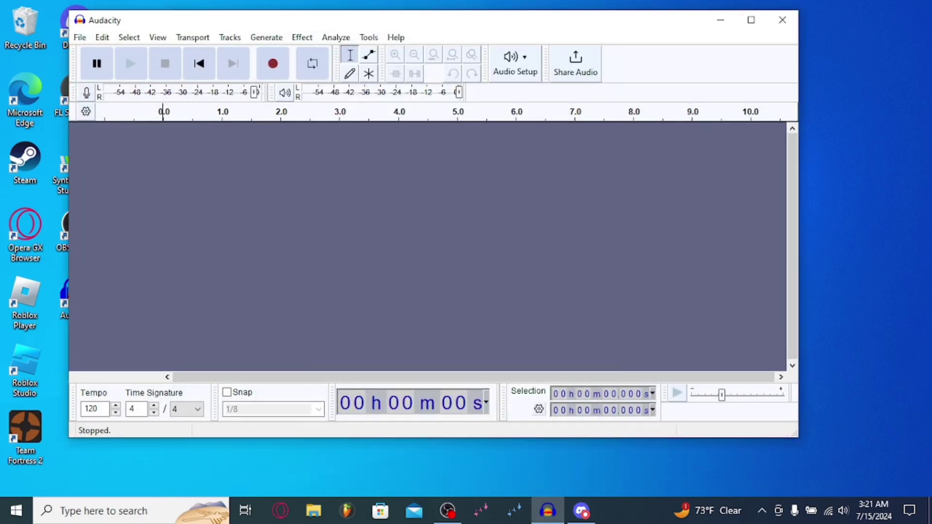
{"action": "left_click", "coordinate": [273, 64]}
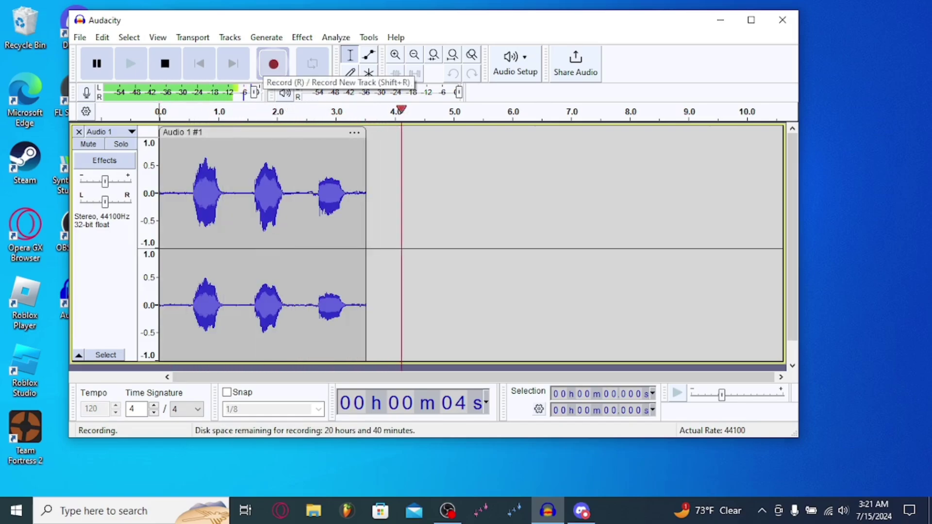
{"action": "key", "text": "space"}
{"action": "key", "text": "ctrl+1"}
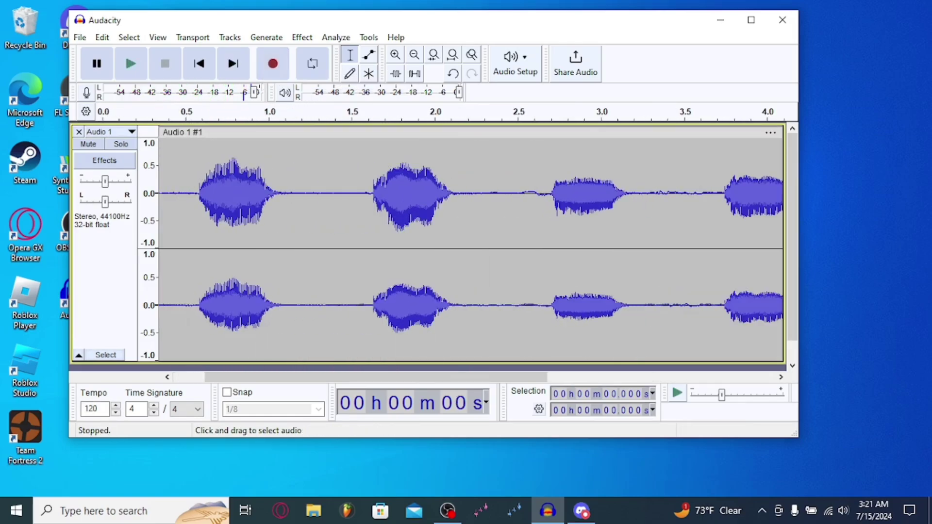
Select the first vocal sound, about 0.6 to 1.1 s, and start its audio export as a WAV named 1
{"action": "left_click_drag", "start_coordinate": [196, 243], "coordinate": [281, 243]}
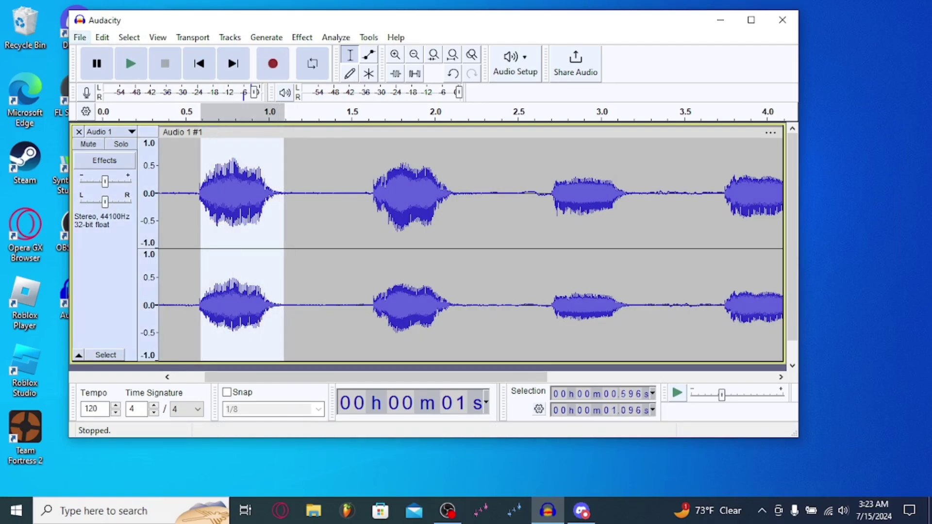
{"action": "left_click", "coordinate": [79, 37]}
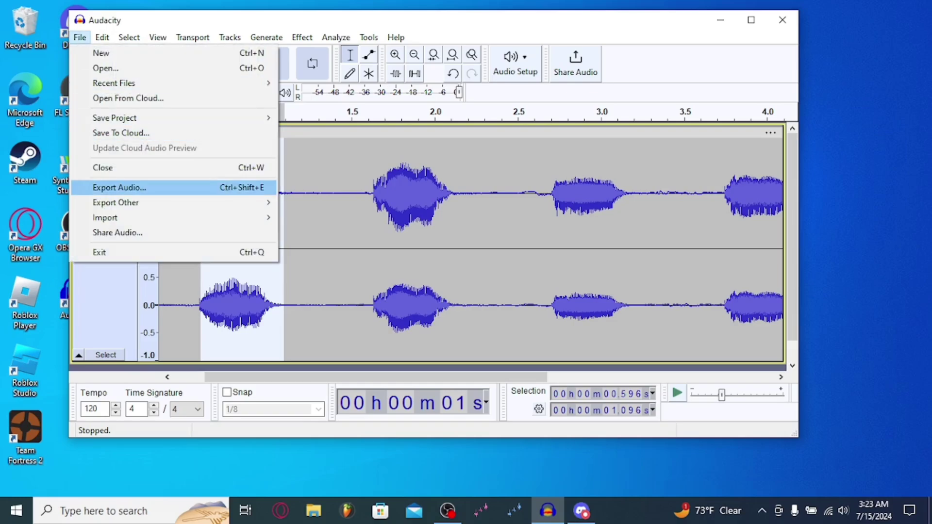
{"action": "left_click", "coordinate": [119, 187]}
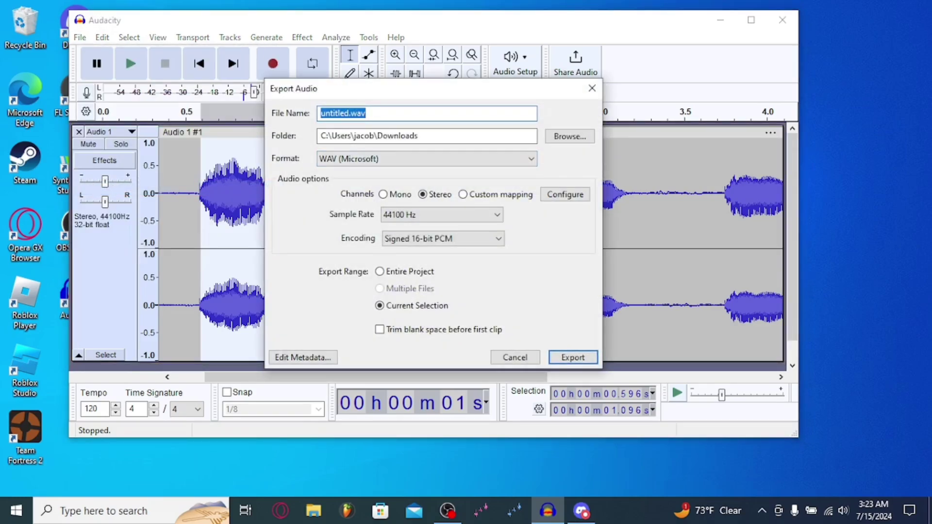
{"action": "type", "text": "a"}
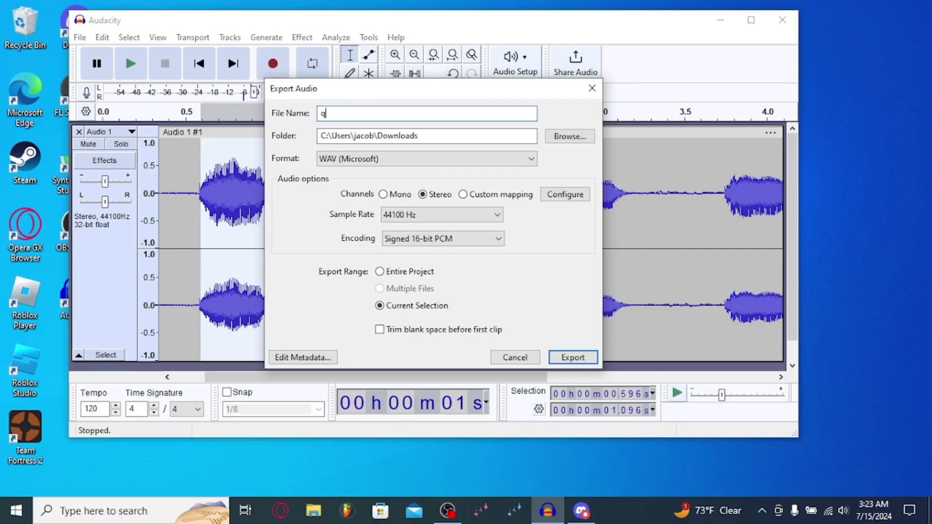
{"action": "key", "text": "BackSpace"}
{"action": "type", "text": "1.wav"}
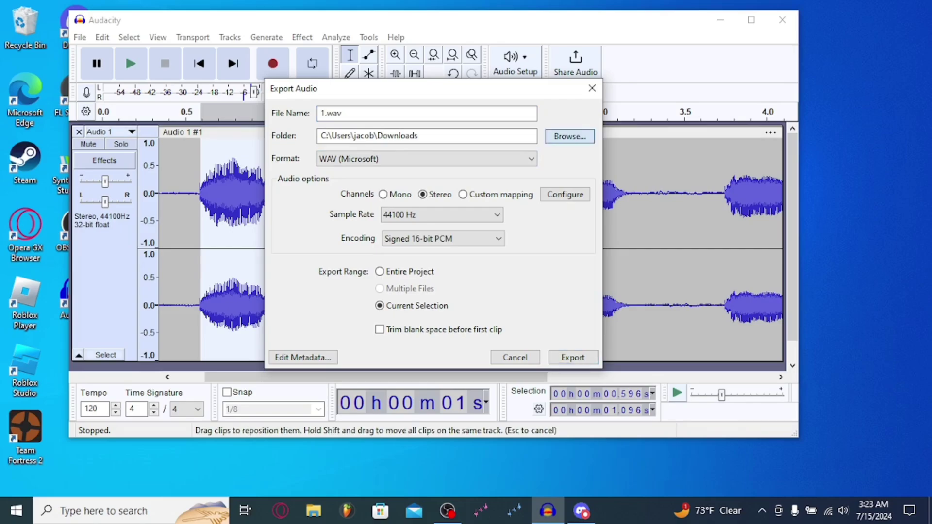
Create a folder named test in Downloads as the export location and export the selection there
{"action": "left_click", "coordinate": [569, 136]}
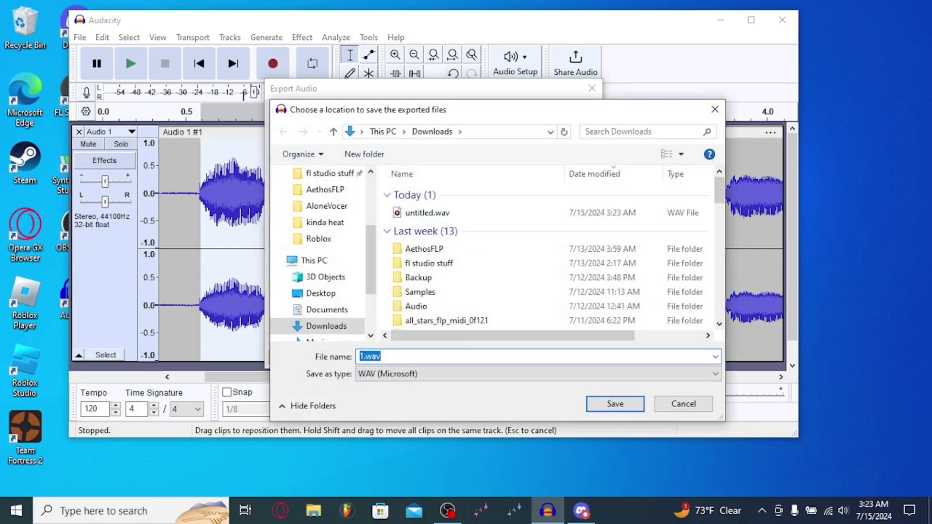
{"action": "right_click", "coordinate": [382, 217]}
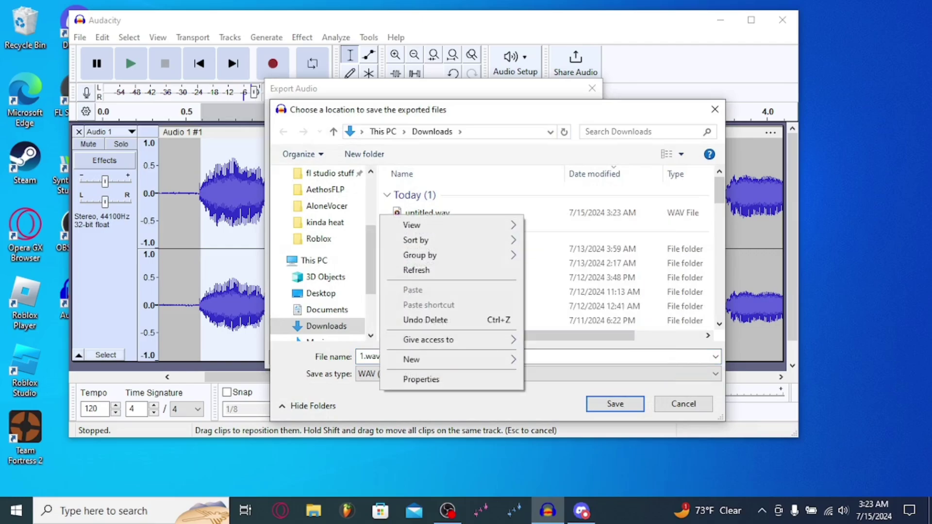
{"action": "mouse_move", "coordinate": [437, 359]}
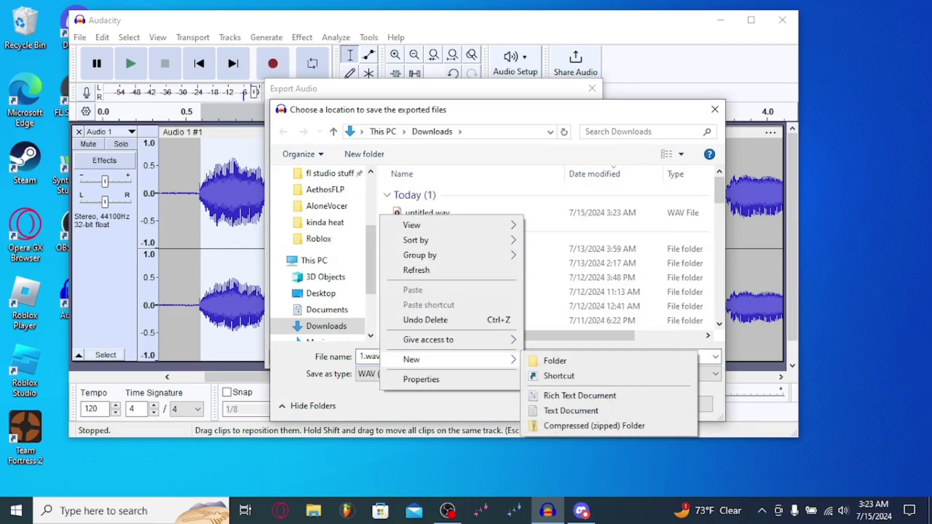
{"action": "left_click", "coordinate": [554, 360]}
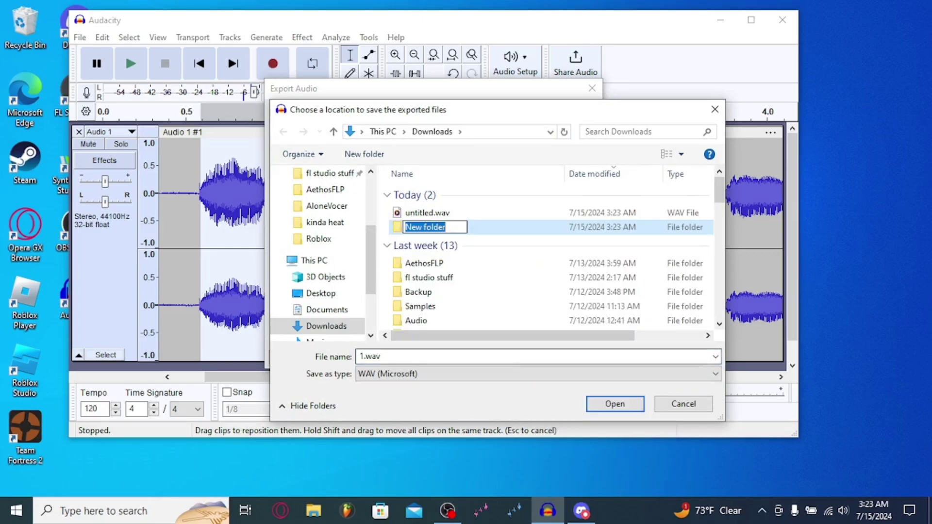
{"action": "type", "text": "test"}
{"action": "key", "text": "Return"}
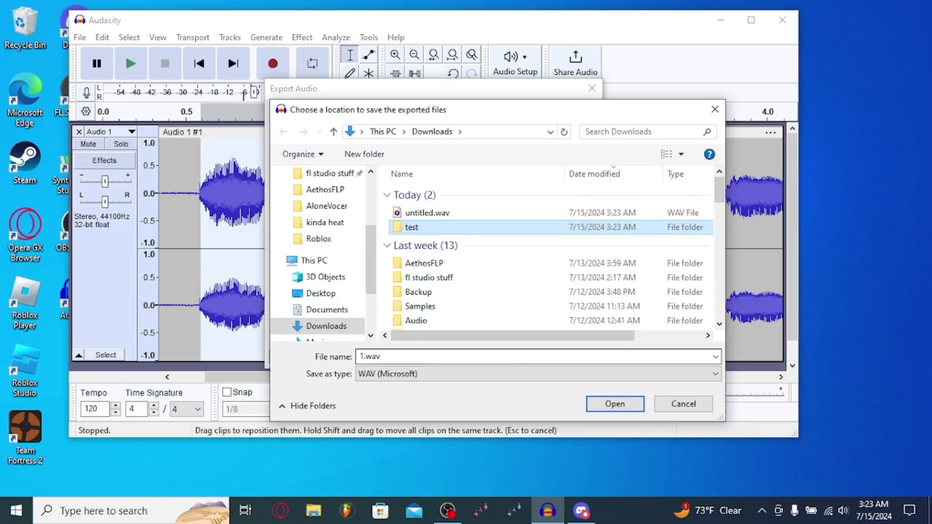
{"action": "key", "text": "Return"}
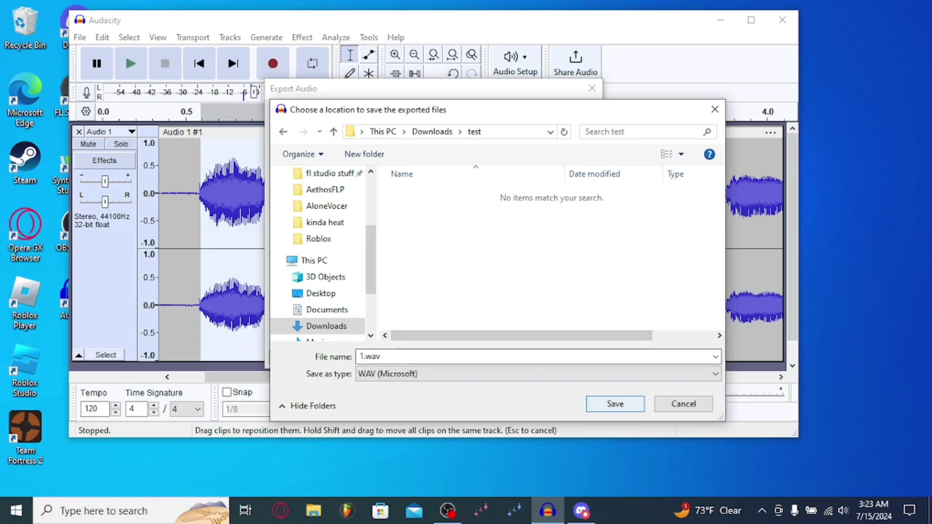
{"action": "key", "text": "Return"}
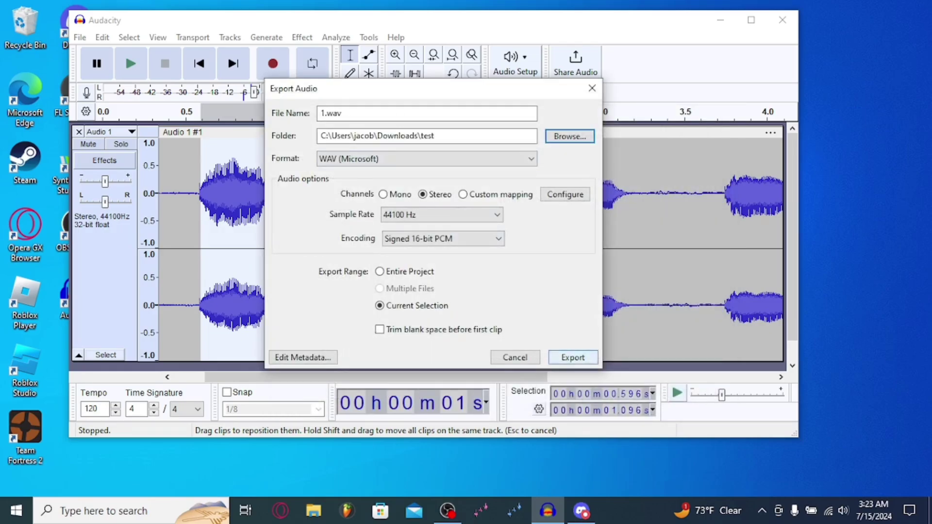
{"action": "key", "text": "Return"}
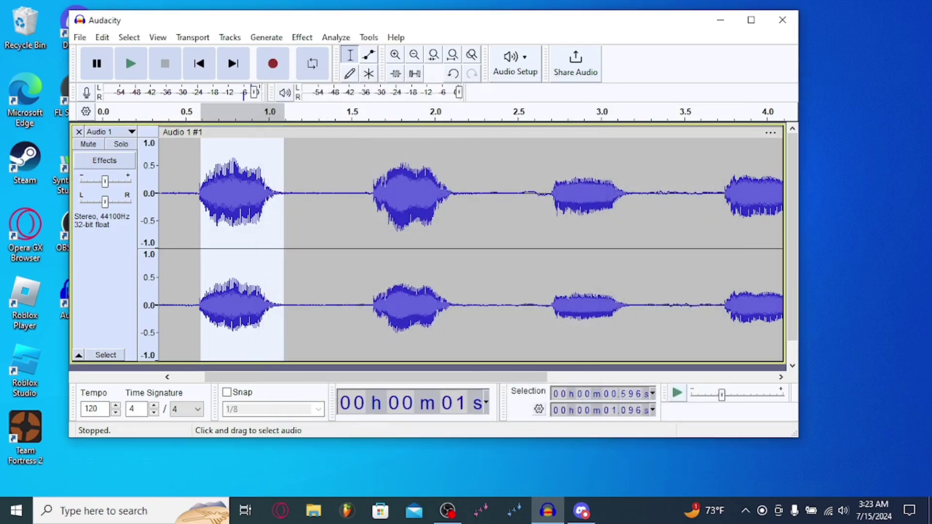
Select the second vocal sound, about 1.63 to 2.12 s, and export the selection as 2.wav to the test folder
{"action": "left_click_drag", "start_coordinate": [373, 218], "coordinate": [453, 218]}
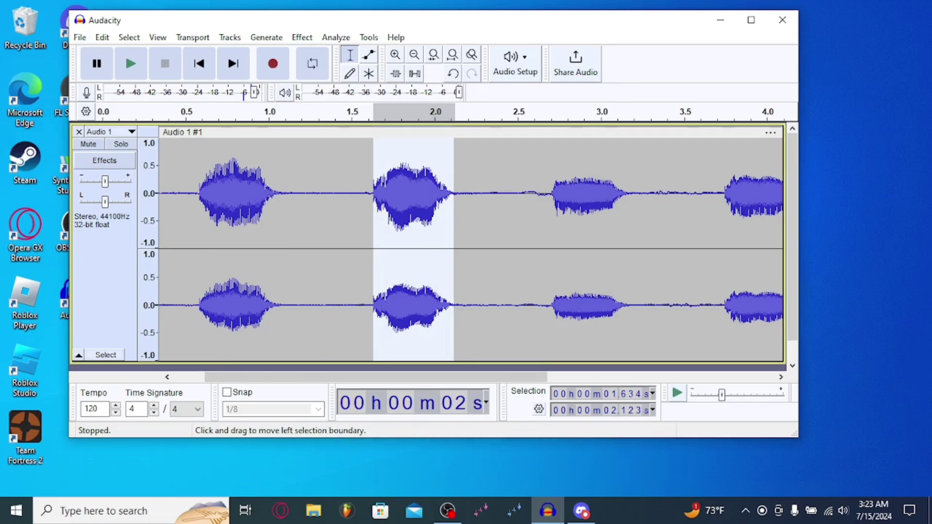
{"action": "left_click", "coordinate": [80, 37]}
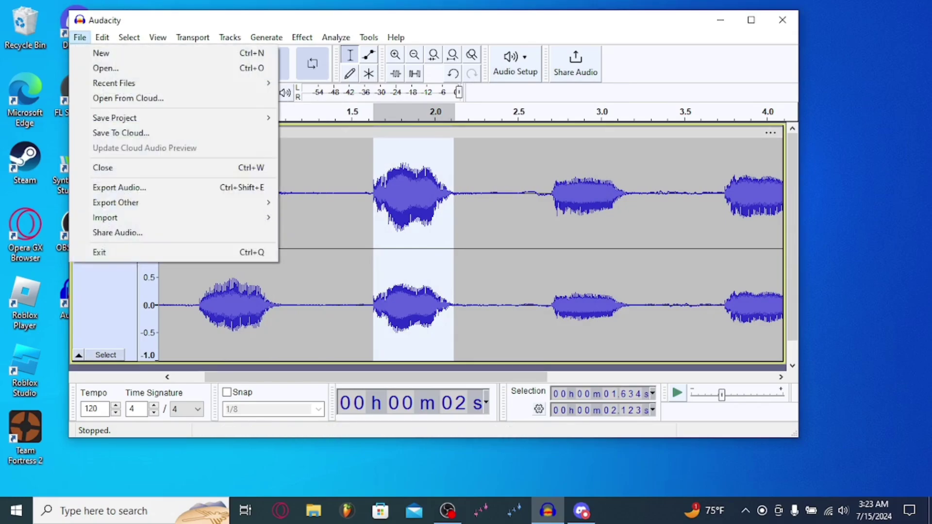
{"action": "left_click", "coordinate": [119, 188]}
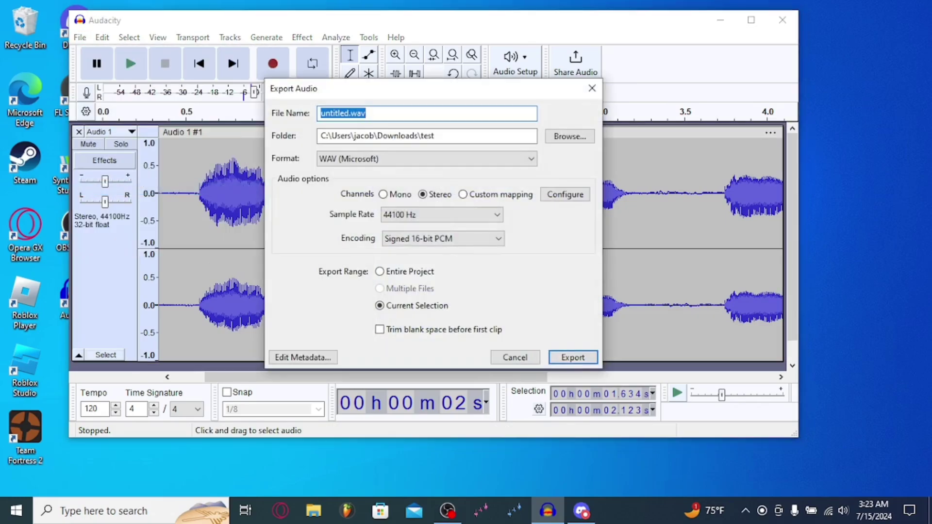
{"action": "type", "text": "2"}
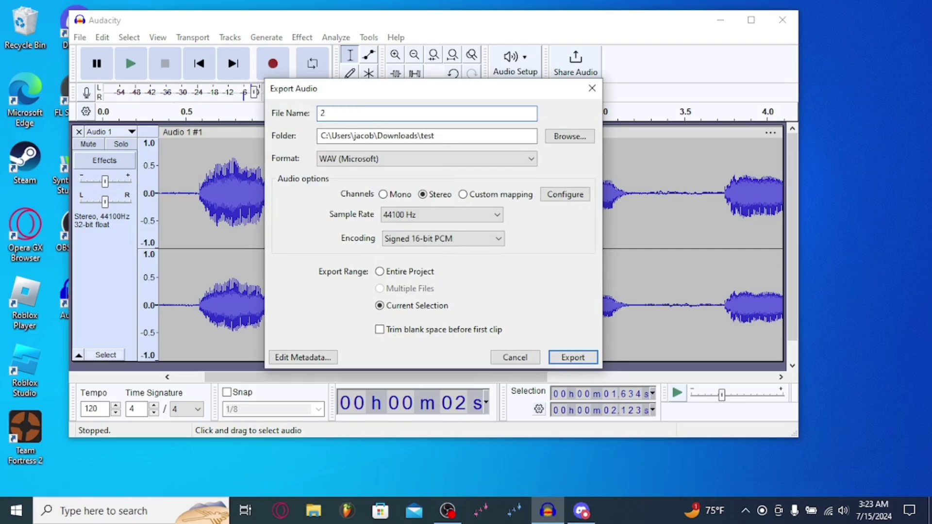
{"action": "left_click", "coordinate": [572, 357]}
Export the third vocal sound, selected from about 2.71 to 3.16 s, as 3.wav to the test folder
{"action": "left_click", "coordinate": [118, 187]}
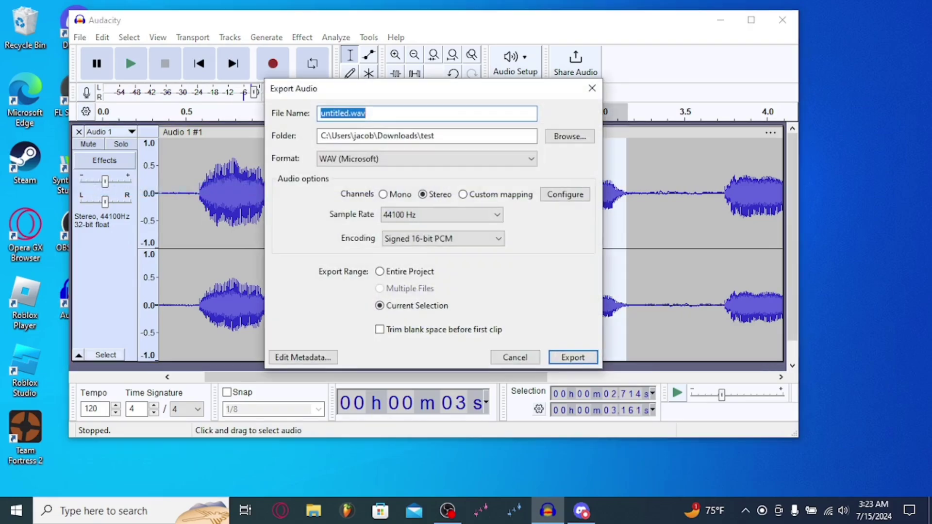
{"action": "type", "text": "3"}
{"action": "key", "text": "Return"}
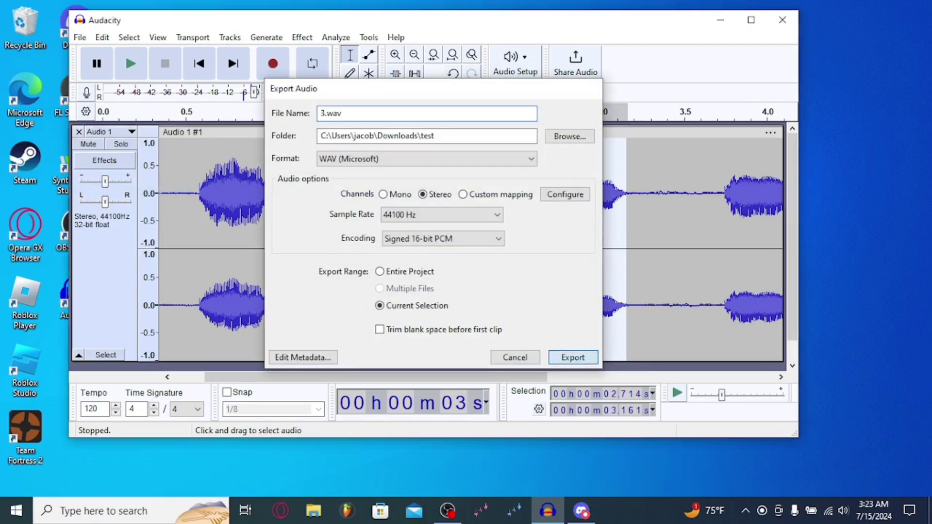
Export the fourth vocal sound on its own as 4.wav to the test folder
{"action": "left_click", "coordinate": [79, 37]}
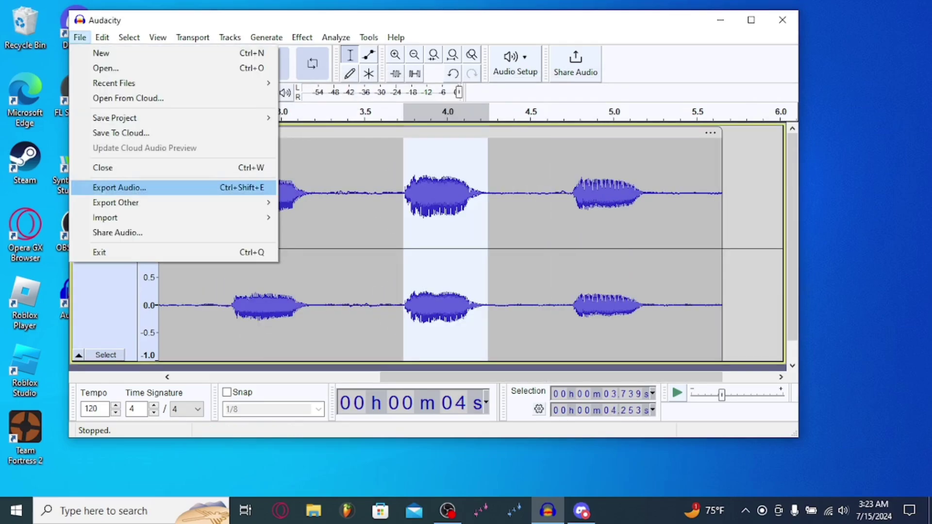
{"action": "left_click", "coordinate": [119, 188]}
{"action": "type", "text": "4"}
{"action": "key", "text": "Return"}
Select the fifth vocal sound, about 4.77 to 5.20 s, and export the selection as 5.wav to the test folder
{"action": "left_click_drag", "start_coordinate": [573, 218], "coordinate": [645, 219]}
{"action": "left_click_drag", "start_coordinate": [572, 218], "coordinate": [576, 219]}
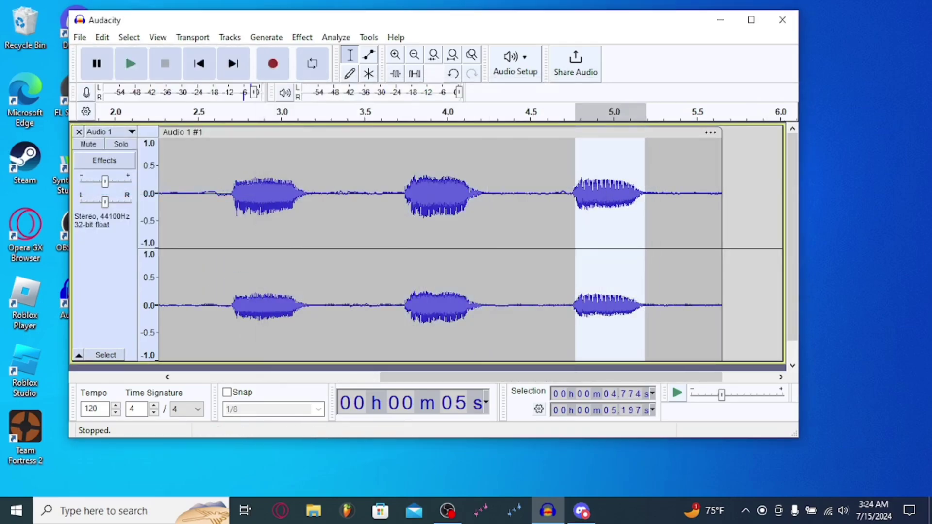
{"action": "left_click", "coordinate": [80, 38]}
{"action": "left_click", "coordinate": [115, 183]}
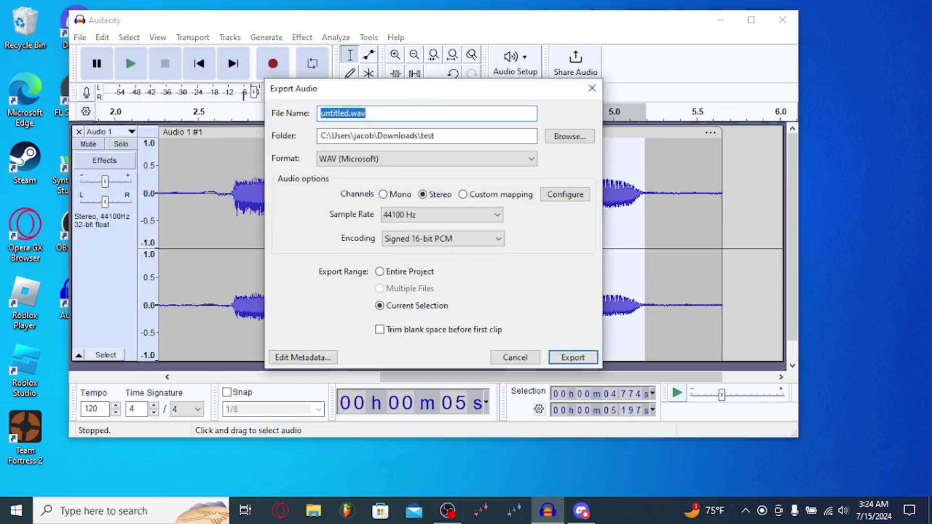
{"action": "type", "text": "5"}
{"action": "key", "text": "Return"}
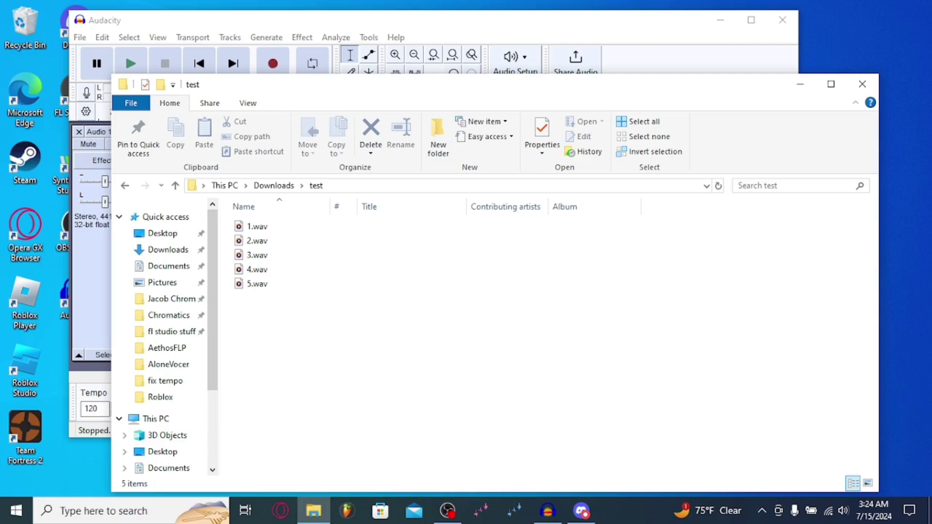
Open Chromatic Scale Generator and choose the test folder in Downloads as the sample folder
{"action": "left_click", "coordinate": [514, 511]}
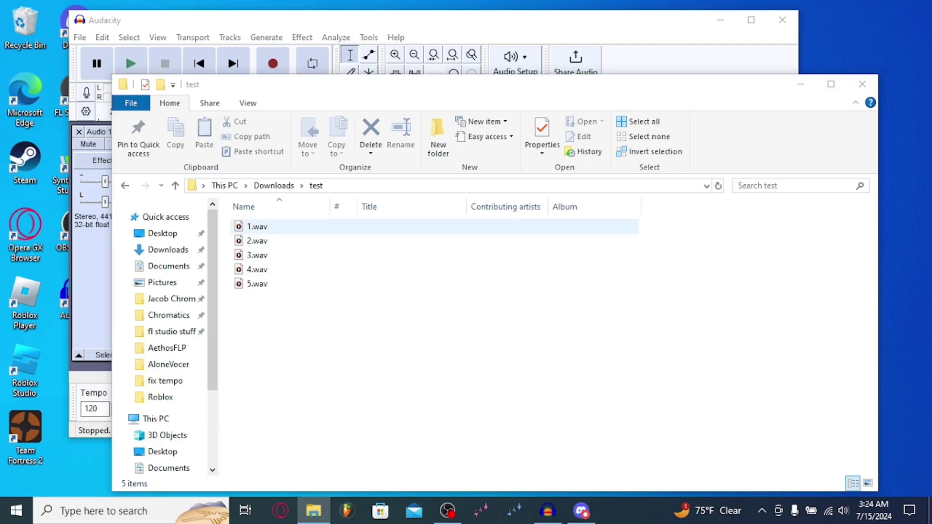
{"action": "left_click", "coordinate": [434, 152]}
{"action": "double_click", "coordinate": [416, 211]}
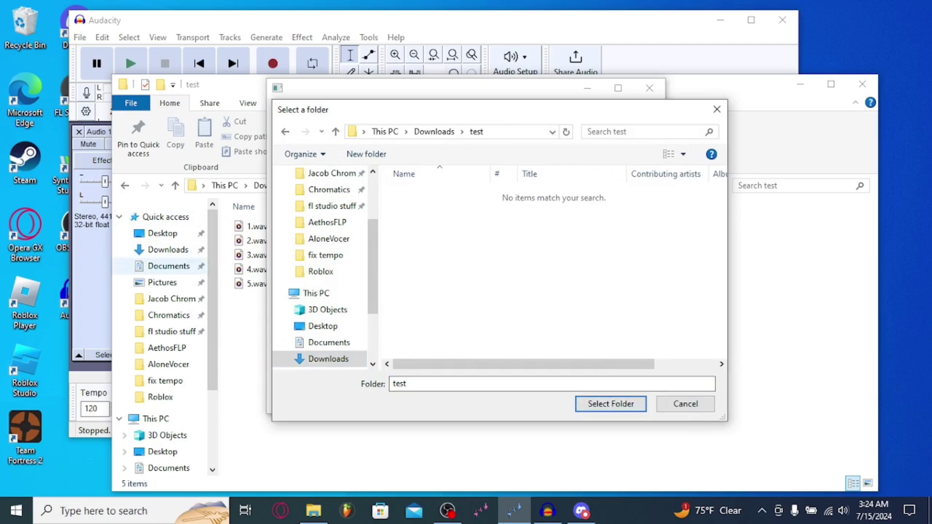
{"action": "left_click", "coordinate": [610, 404]}
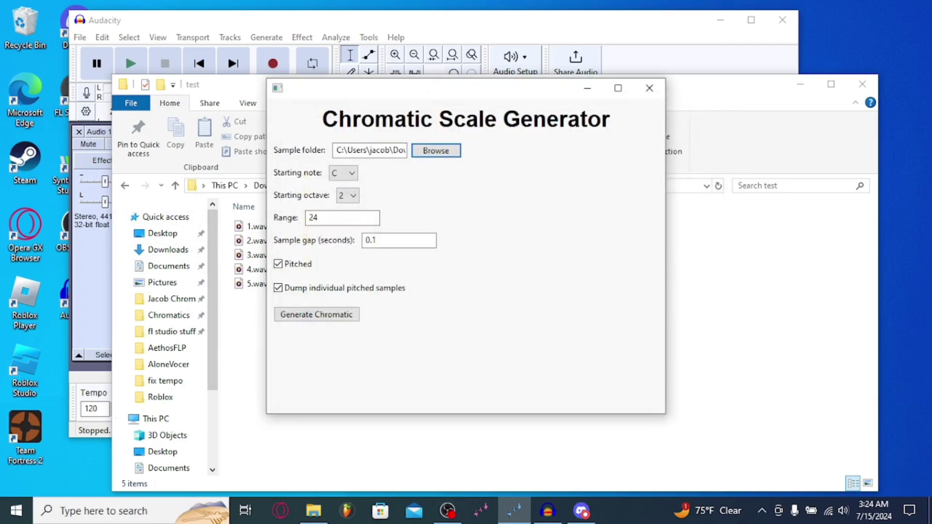
Keep the starting note C and starting octave 2, and set the chromatic's range to 50
{"action": "left_click_drag", "start_coordinate": [318, 218], "coordinate": [304, 218]}
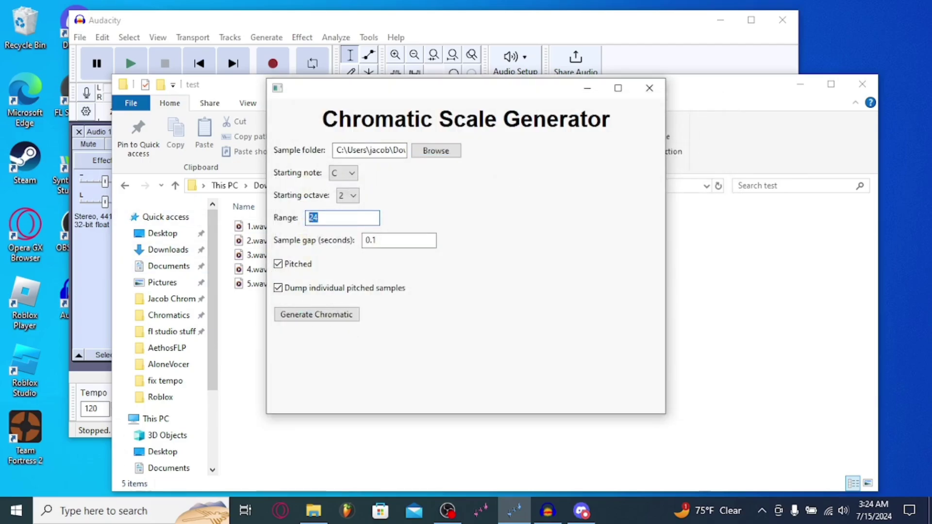
{"action": "left_click", "coordinate": [343, 172]}
{"action": "left_click", "coordinate": [343, 173]}
{"action": "left_click", "coordinate": [347, 195]}
{"action": "left_click", "coordinate": [348, 195]}
{"action": "key", "text": "Tab"}
{"action": "type", "text": "50"}
Set the sample gap to 0.2 seconds with Pitched enabled and individual sample dumping disabled, and generate the chromatic
{"action": "left_click", "coordinate": [376, 240]}
{"action": "key", "text": "BackSpace"}
{"action": "type", "text": "2"}
{"action": "left_click", "coordinate": [278, 264]}
{"action": "left_click", "coordinate": [278, 263]}
{"action": "left_click", "coordinate": [278, 287]}
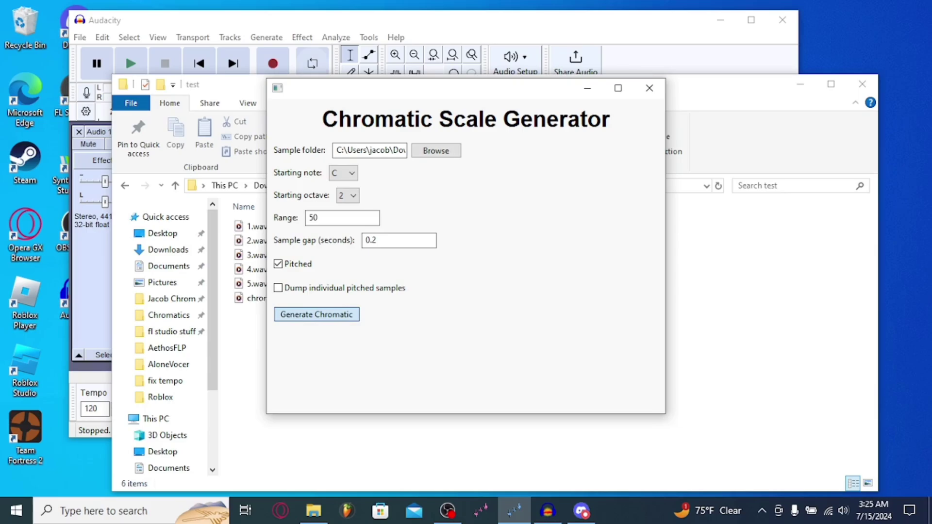
{"action": "left_click_drag", "start_coordinate": [369, 88], "coordinate": [295, 98]}
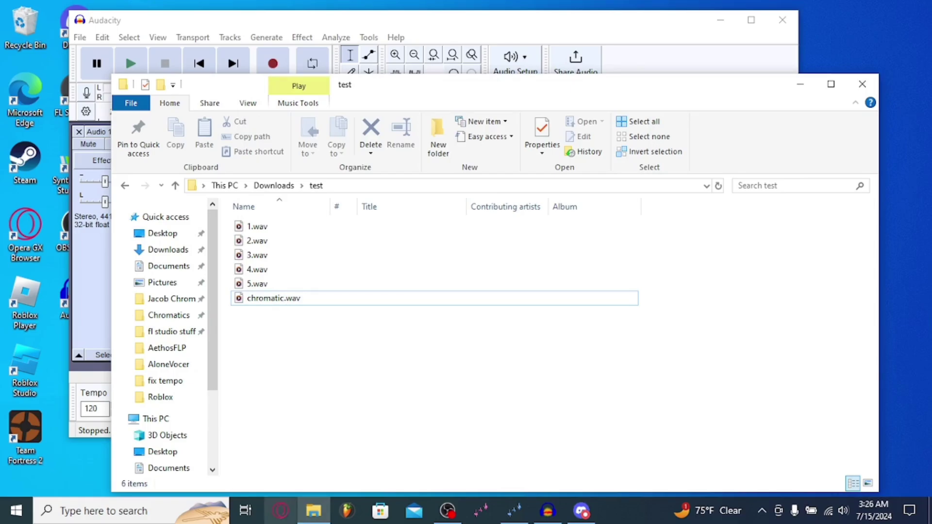
Switch to Opera GX, open the official FL Studio site from a Google search for "fl studio", and go to its FL Studio page
{"action": "left_click", "coordinate": [280, 510]}
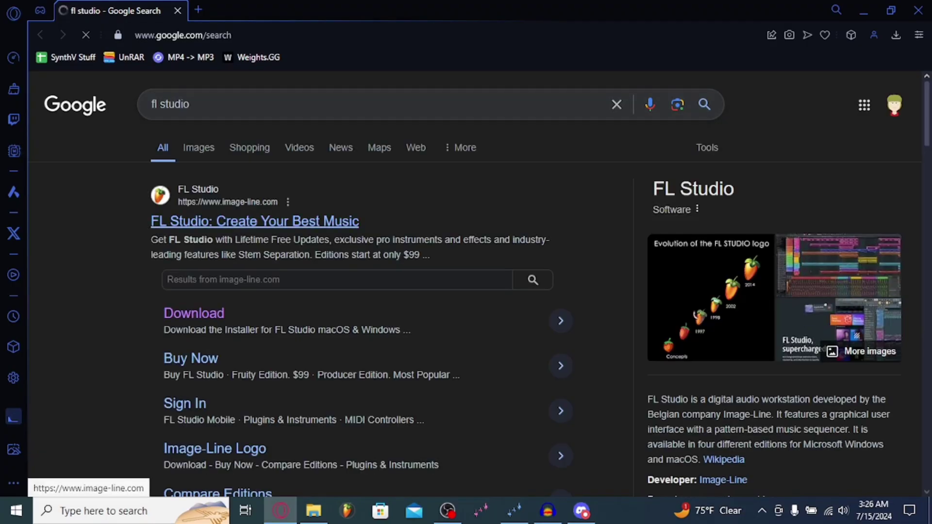
{"action": "left_click", "coordinate": [255, 222]}
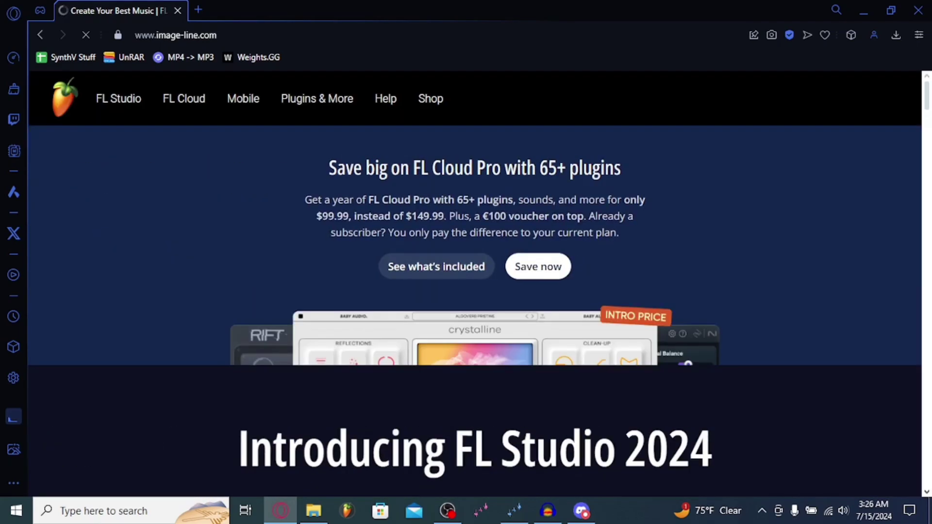
{"action": "scroll", "coordinate": [474, 284], "scroll_direction": "down", "scroll_amount": 1}
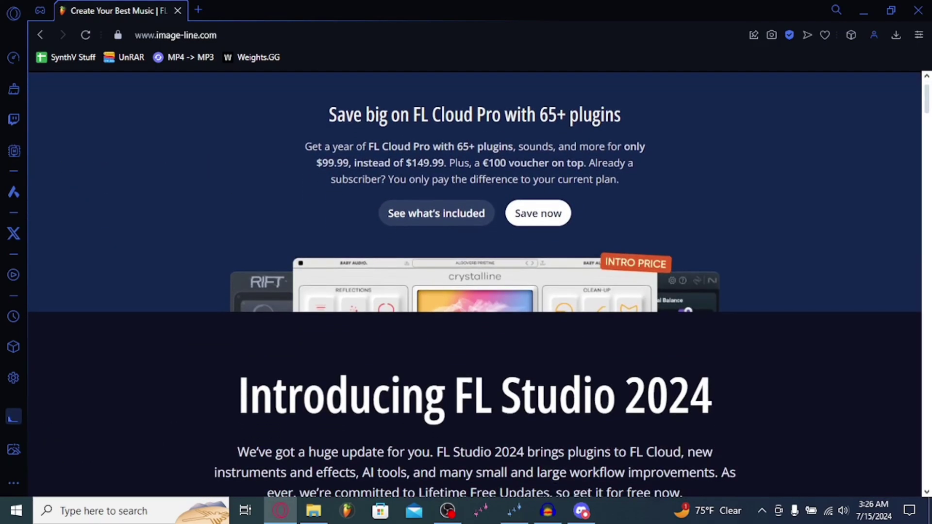
{"action": "left_click_drag", "start_coordinate": [305, 146], "coordinate": [445, 163]}
{"action": "left_click", "coordinate": [446, 163]}
{"action": "scroll", "coordinate": [474, 284], "scroll_direction": "up", "scroll_amount": 1}
{"action": "left_click", "coordinate": [118, 98]}
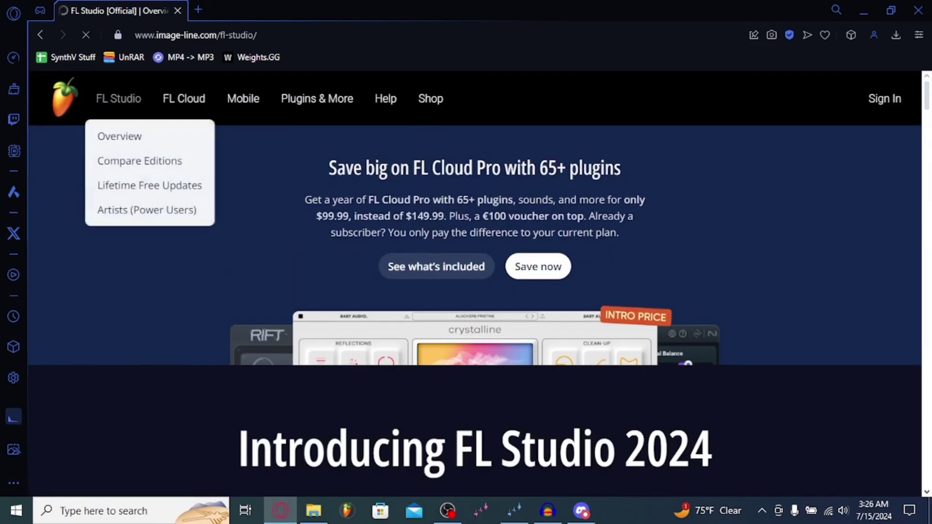
Open FL Studio's free trial download page and download the Windows version
{"action": "scroll", "coordinate": [413, 389], "scroll_direction": "down", "scroll_amount": 5}
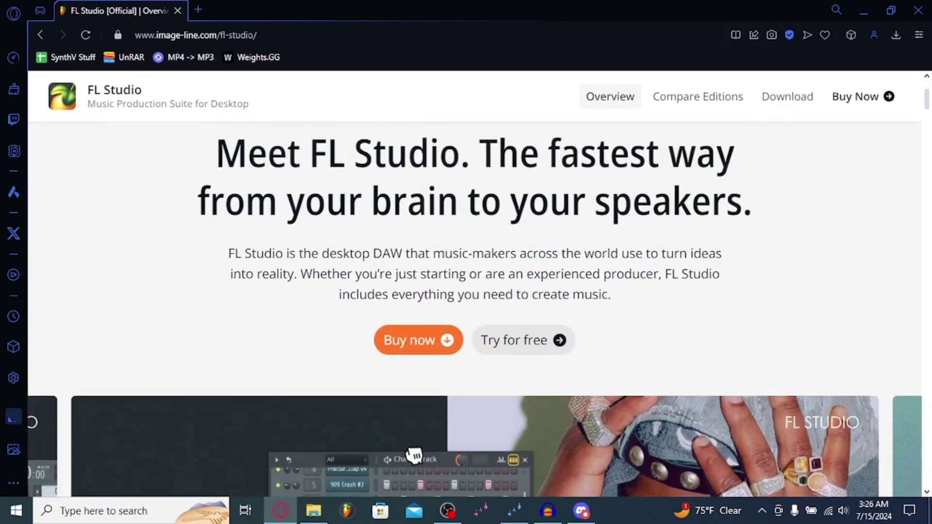
{"action": "left_click", "coordinate": [413, 390]}
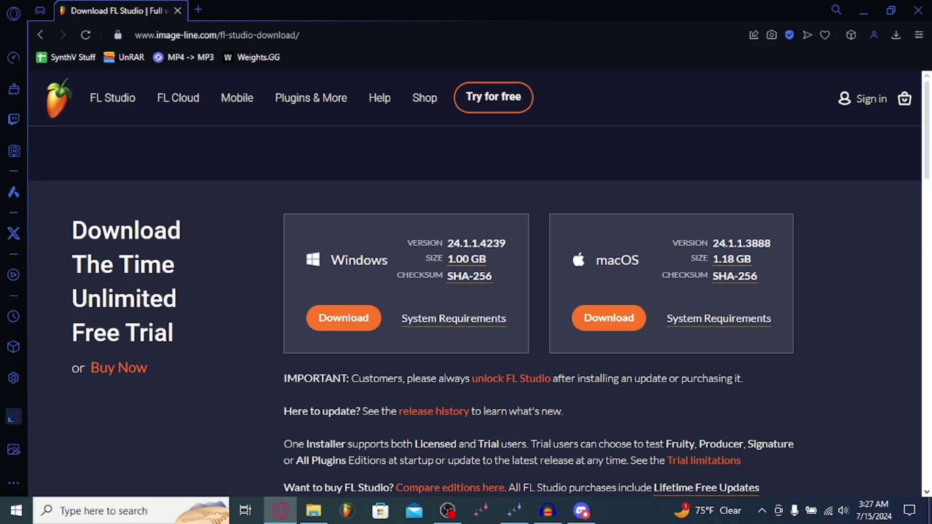
{"action": "left_click", "coordinate": [343, 318]}
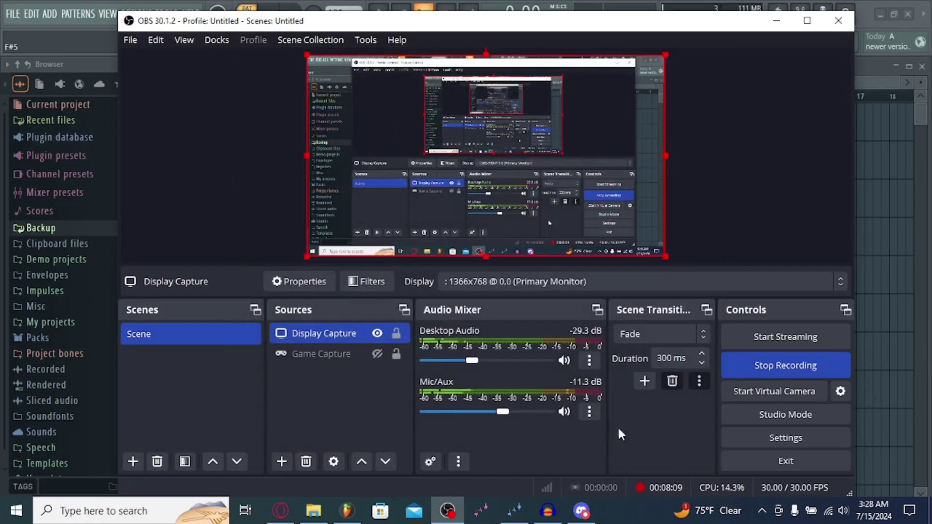
Switch to FL Studio by minimizing OBS, and close the open Slicex and channel rack windows
{"action": "left_click", "coordinate": [776, 20]}
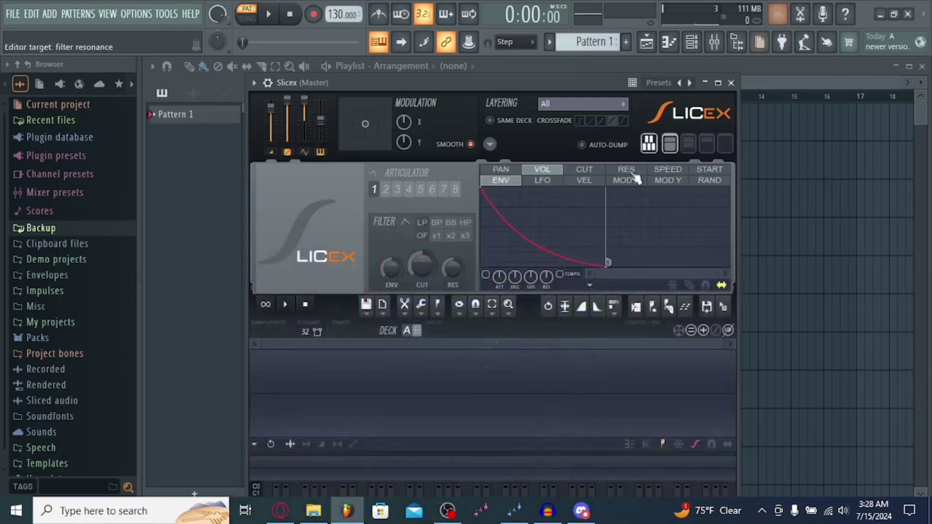
{"action": "left_click", "coordinate": [731, 82]}
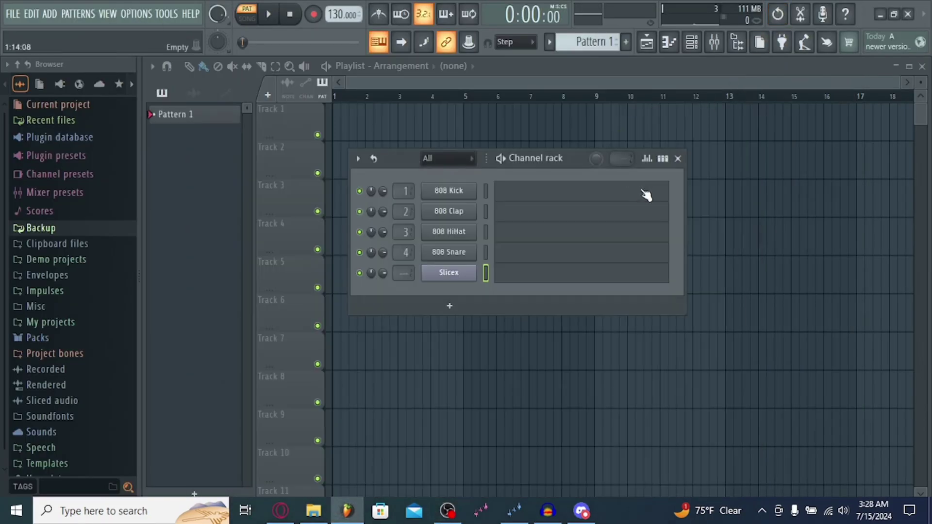
{"action": "left_click", "coordinate": [677, 158]}
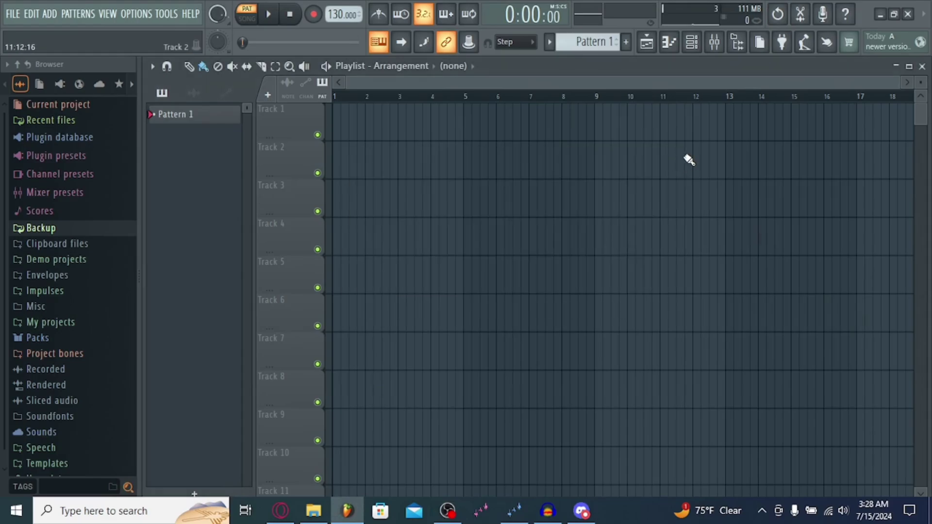
Show the channel rack and add a new Slicex channel to it
{"action": "left_click", "coordinate": [695, 48]}
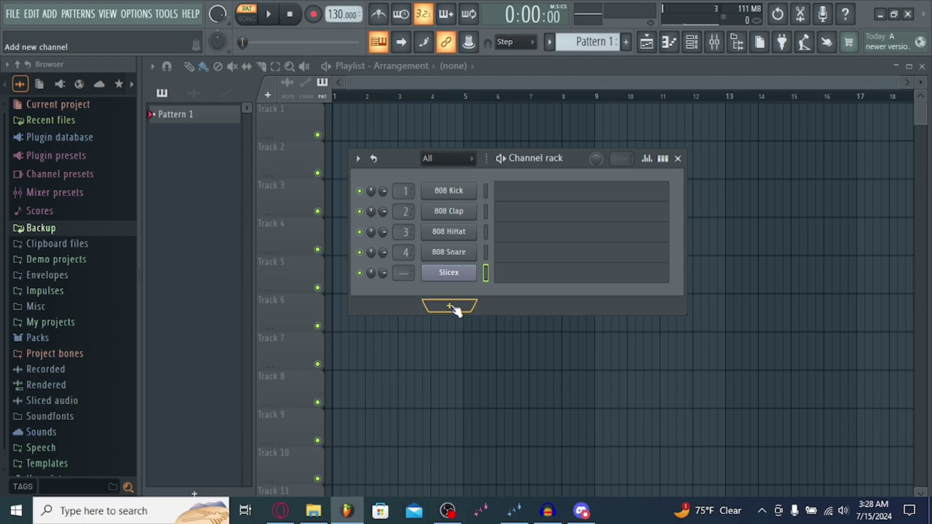
{"action": "left_click", "coordinate": [449, 306]}
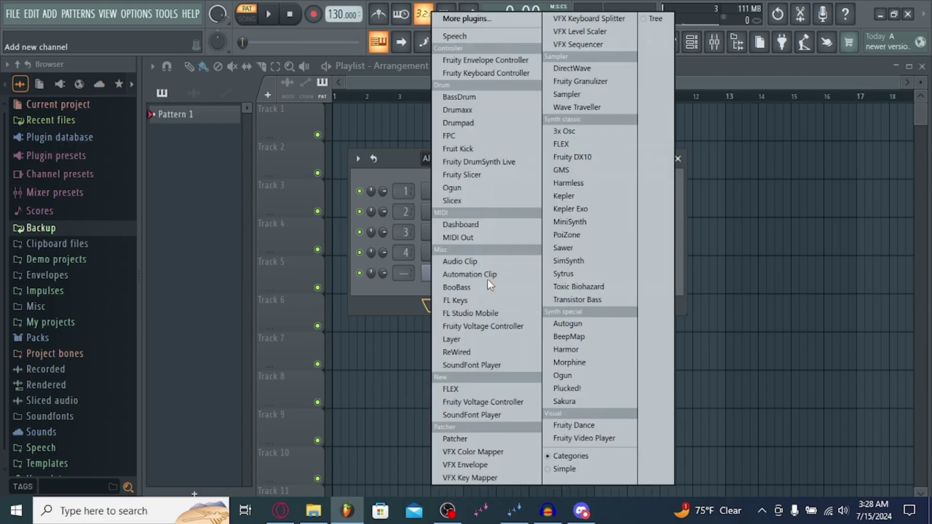
{"action": "left_click", "coordinate": [490, 199]}
{"action": "left_click_drag", "start_coordinate": [476, 236], "coordinate": [473, 64]}
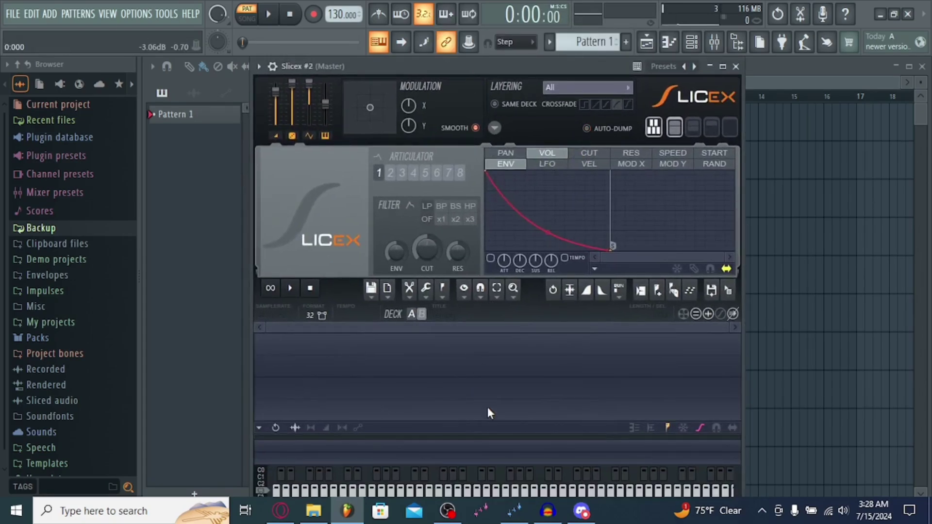
Load chromatic.wav from the test folder in Downloads into the new Slicex channel
{"action": "left_click", "coordinate": [372, 288]}
{"action": "left_click", "coordinate": [409, 280]}
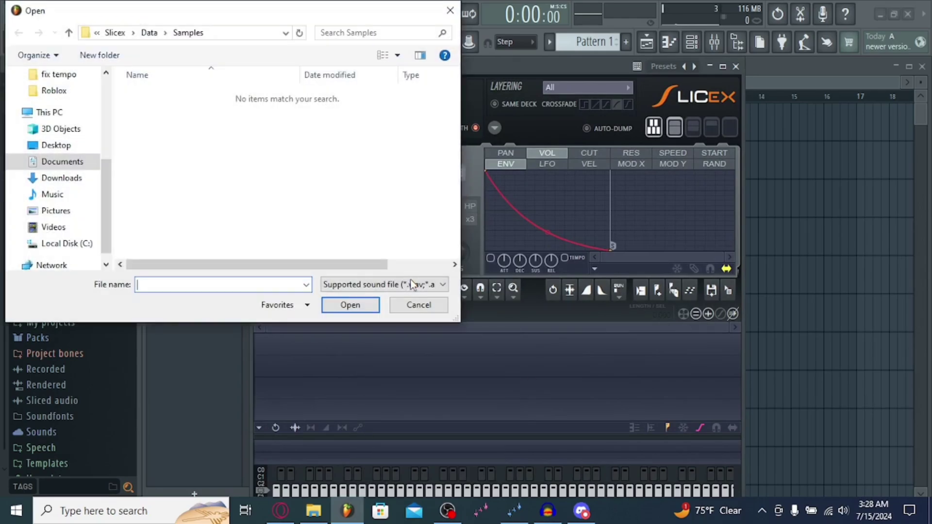
{"action": "left_click", "coordinate": [78, 179]}
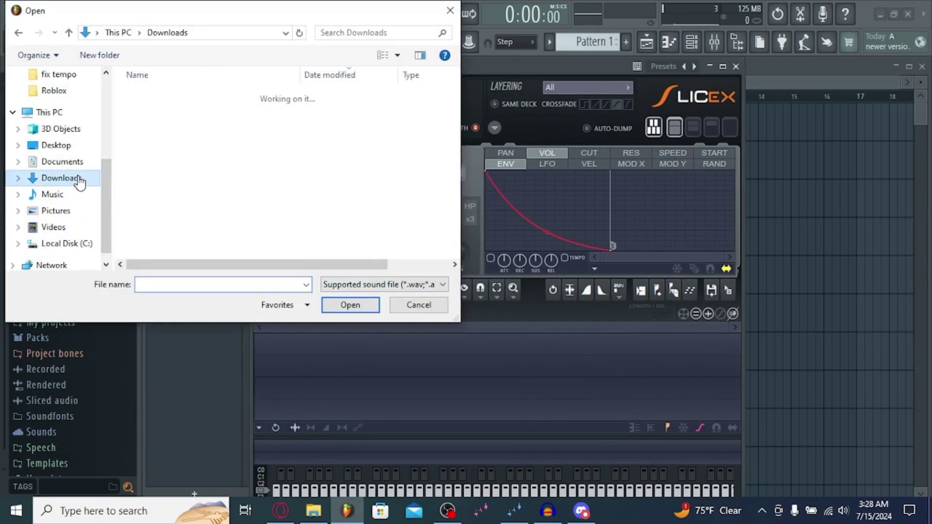
{"action": "left_click", "coordinate": [158, 129]}
{"action": "double_click", "coordinate": [157, 130]}
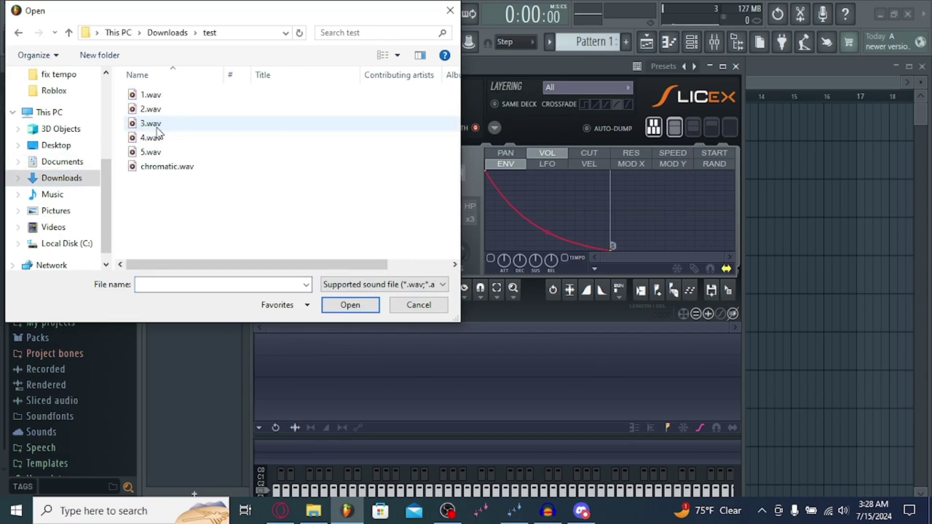
{"action": "double_click", "coordinate": [180, 167]}
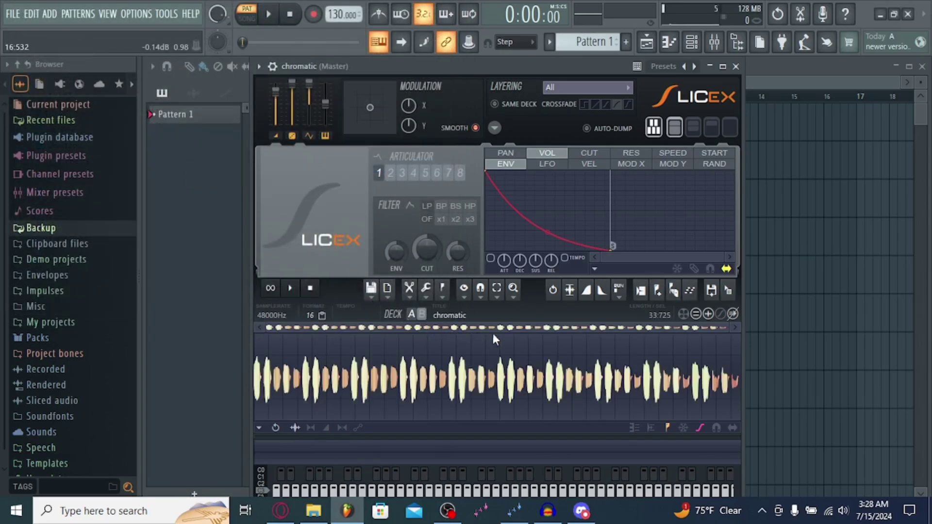
Slice the chromatic sample with dull auto-slicing and check the slice markers against the waveform
{"action": "right_click", "coordinate": [675, 296]}
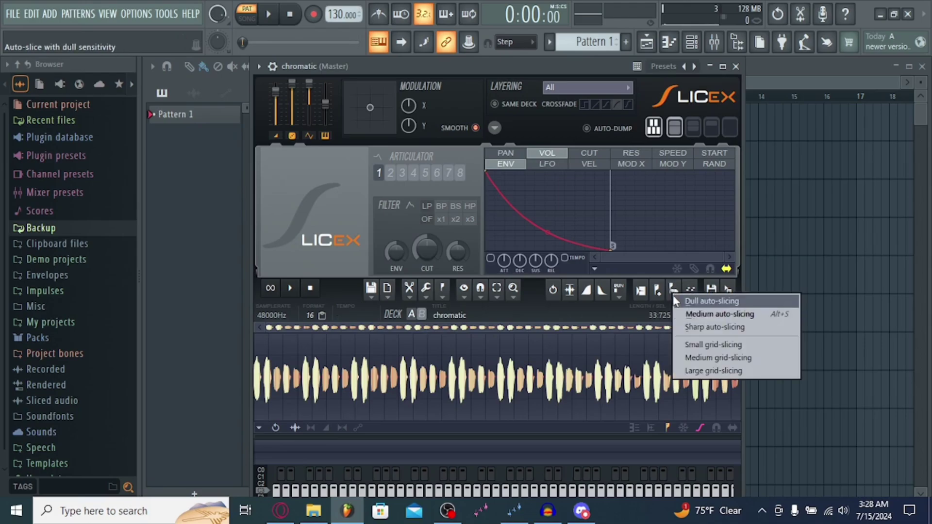
{"action": "left_click", "coordinate": [691, 301]}
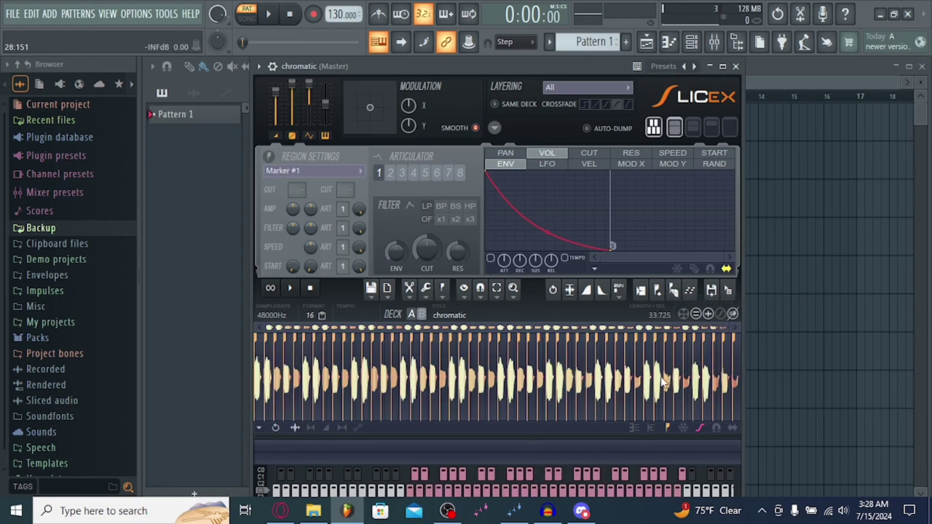
{"action": "scroll", "coordinate": [660, 377], "scroll_direction": "up", "scroll_amount": 5}
{"action": "scroll", "coordinate": [660, 377], "scroll_direction": "up", "scroll_amount": 2}
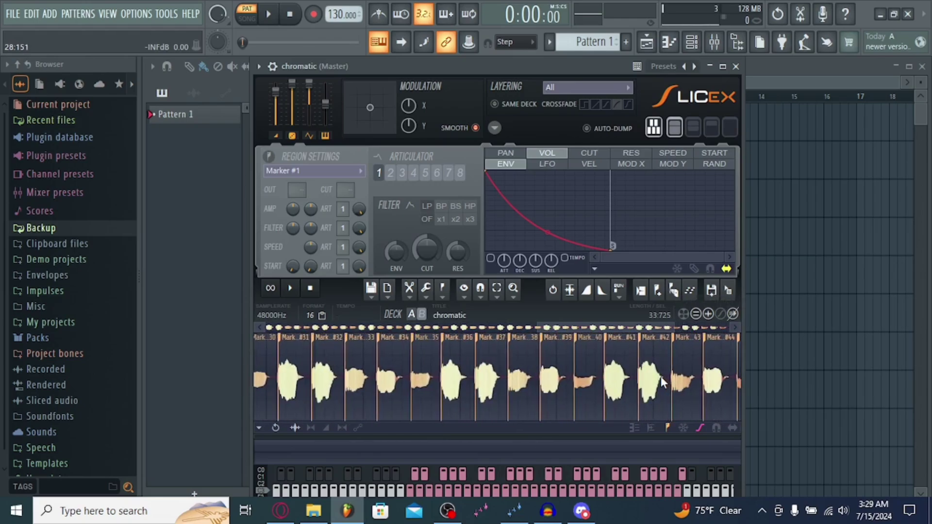
{"action": "left_click_drag", "start_coordinate": [492, 325], "coordinate": [234, 366]}
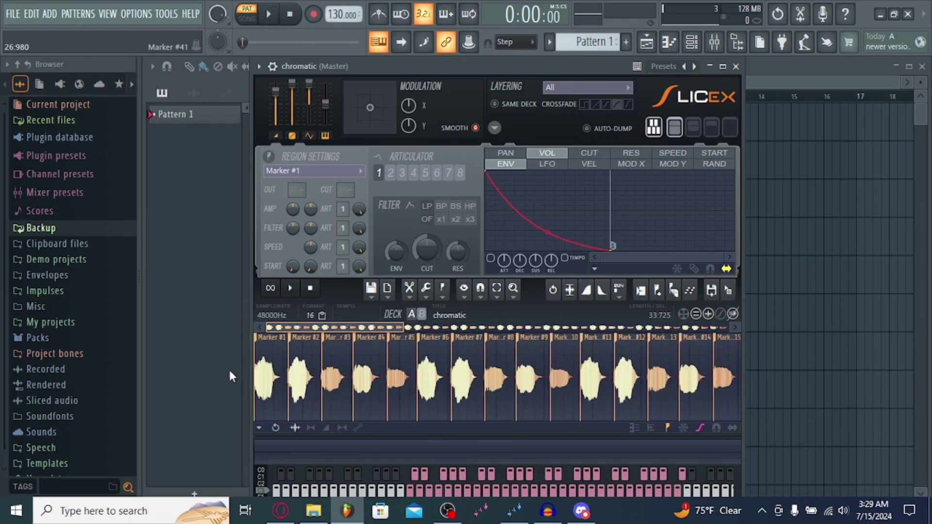
{"action": "scroll", "coordinate": [299, 360], "scroll_direction": "up", "scroll_amount": 1}
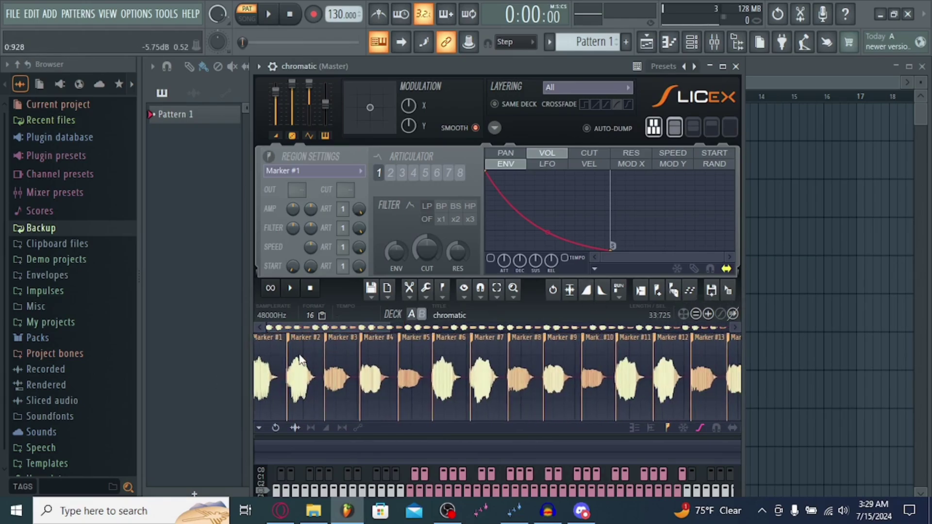
{"action": "scroll", "coordinate": [297, 354], "scroll_direction": "up", "scroll_amount": 2}
{"action": "left_click_drag", "start_coordinate": [315, 329], "coordinate": [278, 330]}
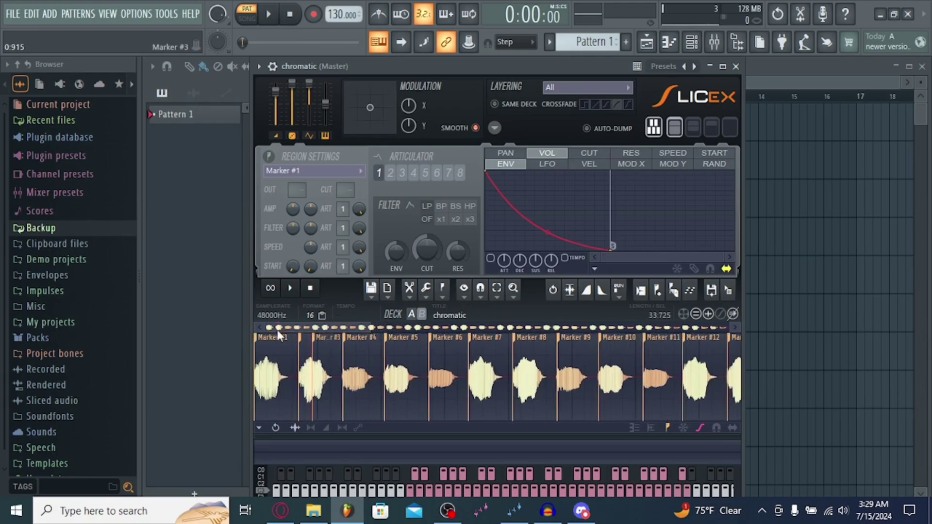
Delete the extra Marker #3 that splits the second sound, and check the remaining slices
{"action": "left_click", "coordinate": [302, 346]}
{"action": "left_click", "coordinate": [326, 352]}
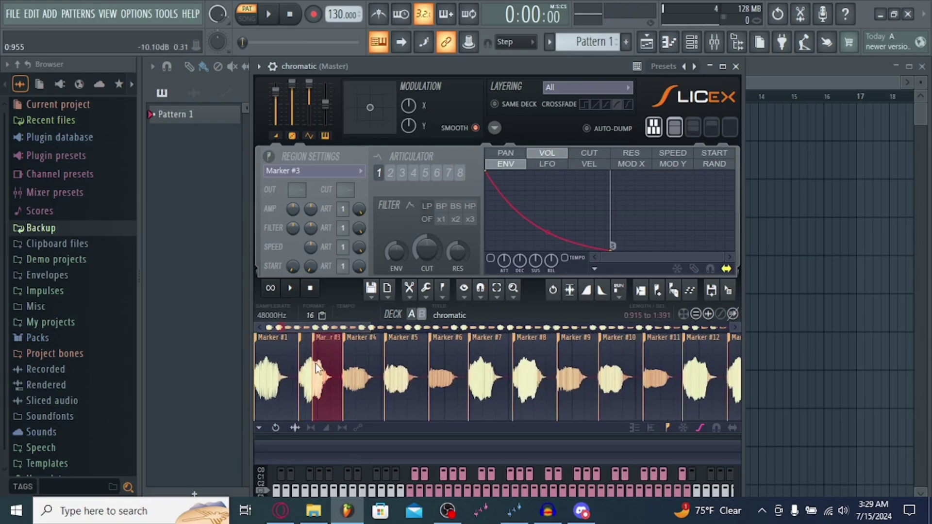
{"action": "right_click", "coordinate": [317, 338]}
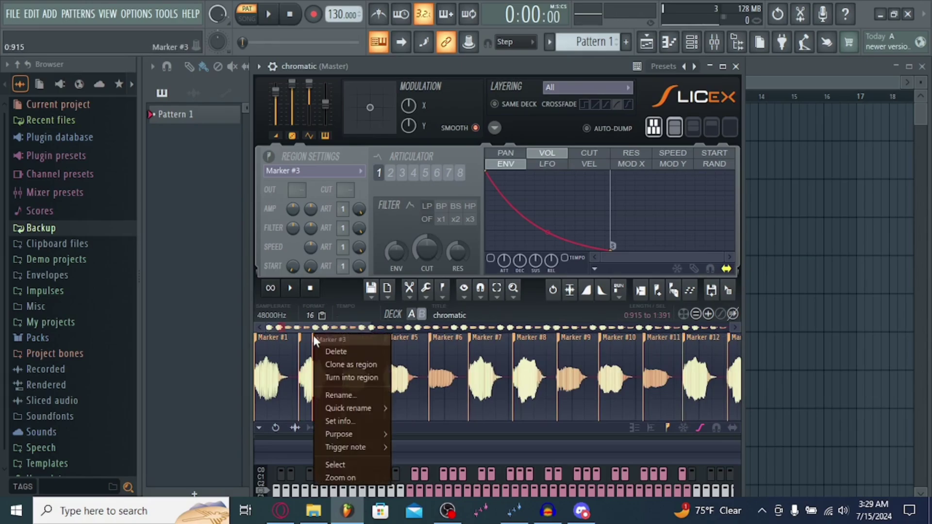
{"action": "left_click", "coordinate": [342, 350]}
{"action": "left_click_drag", "start_coordinate": [312, 327], "coordinate": [730, 331]}
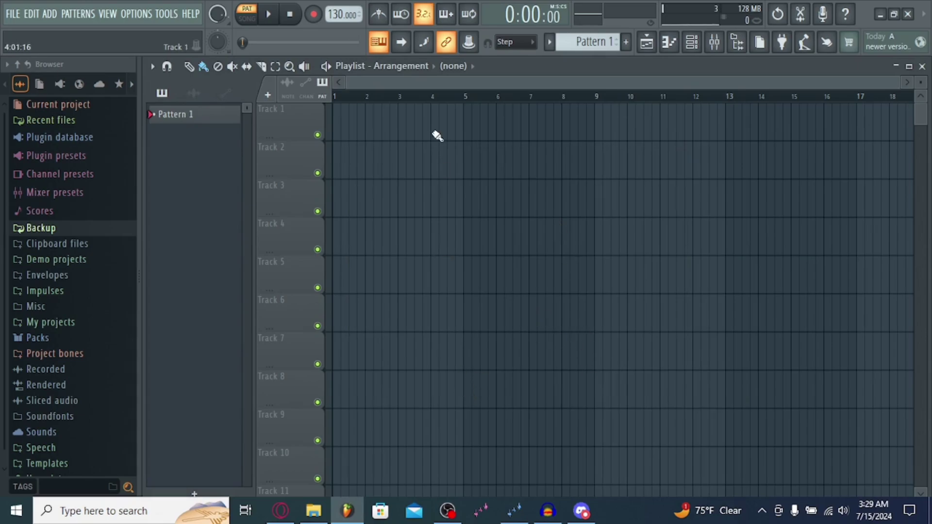
Place Pattern 1 on Track 1, extend it from bar 1 to bar 16, and open the chromatic channel's piano roll
{"action": "left_click", "coordinate": [342, 132]}
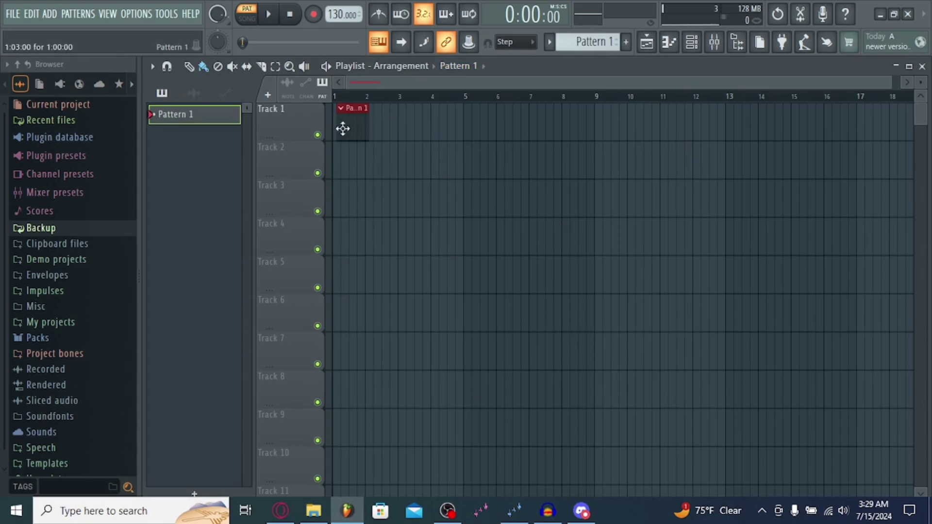
{"action": "left_click_drag", "start_coordinate": [366, 129], "coordinate": [828, 119]}
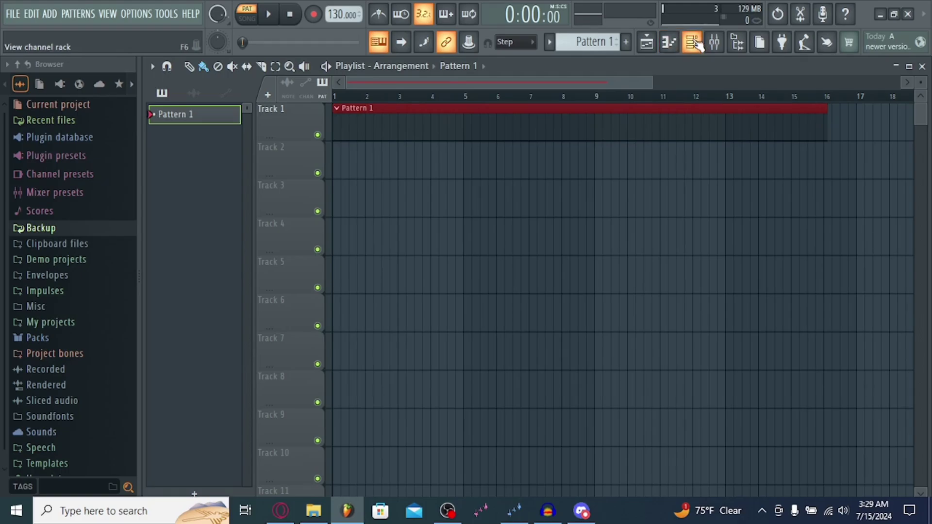
{"action": "left_click", "coordinate": [669, 43]}
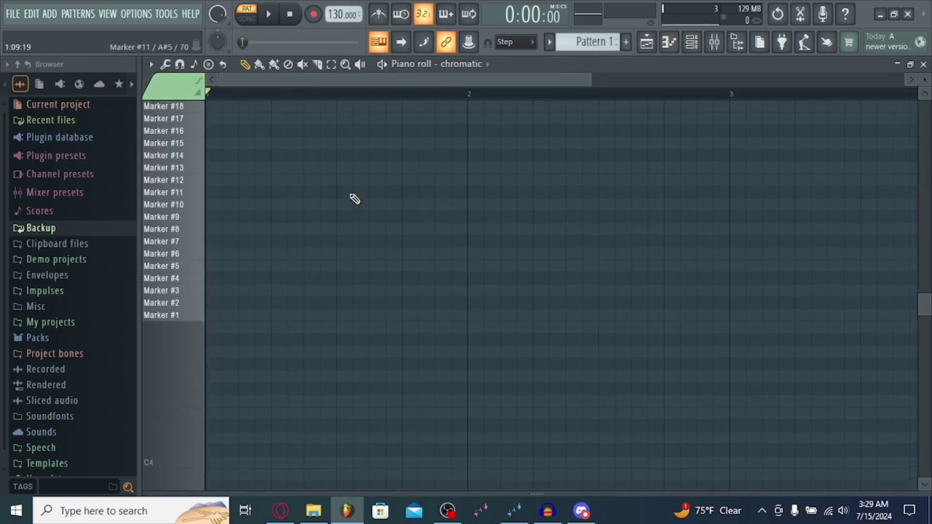
Draw a one-beat test note on Marker #27 at the start of the piano roll and erase it
{"action": "scroll", "coordinate": [355, 199], "scroll_direction": "up", "scroll_amount": 5}
{"action": "left_click", "coordinate": [213, 252]}
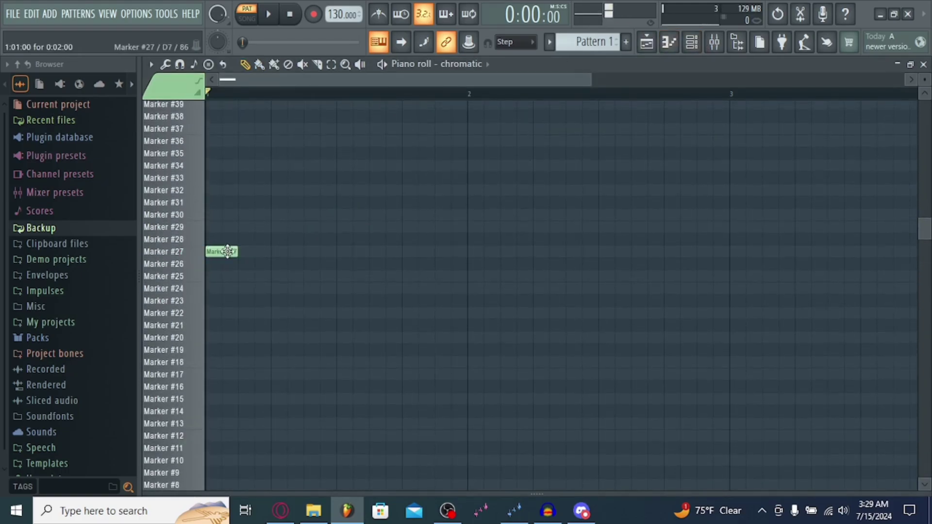
{"action": "left_click_drag", "start_coordinate": [236, 251], "coordinate": [267, 254]}
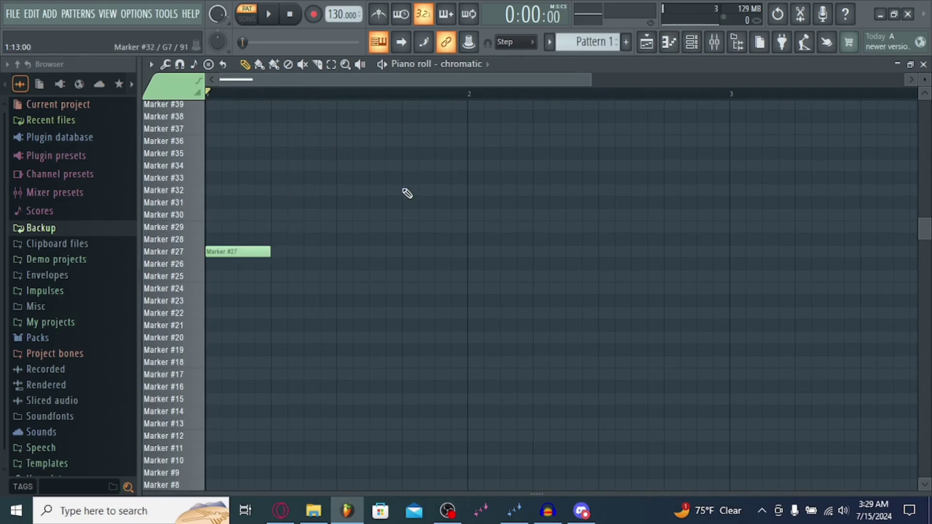
{"action": "right_click", "coordinate": [249, 252]}
Play the melody in the chromatic's piano roll through to its last note and return the view to its beginning
{"action": "scroll", "coordinate": [253, 258], "scroll_direction": "down", "scroll_amount": 2}
{"action": "scroll", "coordinate": [253, 257], "scroll_direction": "down", "scroll_amount": 4}
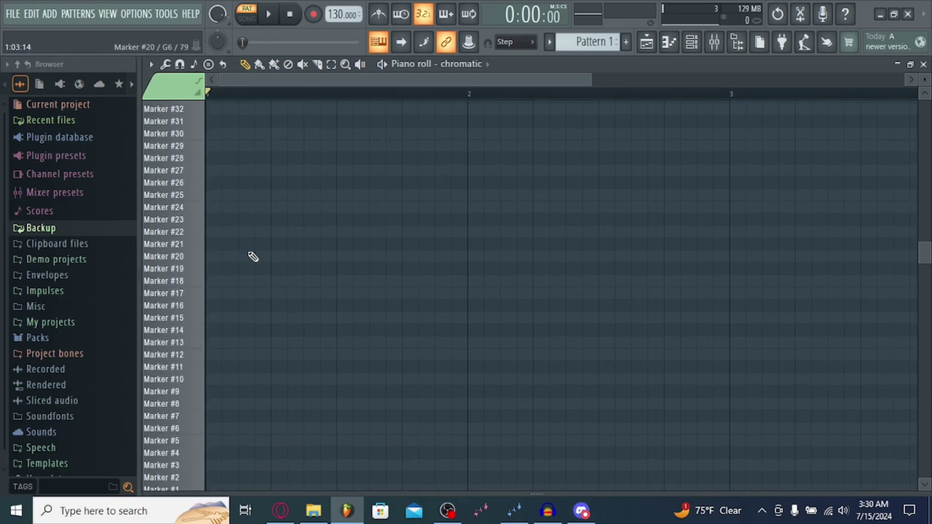
{"action": "mouse_move", "coordinate": [252, 257]}
{"action": "left_mouse_down"}
{"action": "mouse_move", "coordinate": [343, 349]}
{"action": "mouse_move", "coordinate": [474, 433]}
{"action": "mouse_move", "coordinate": [728, 454]}
{"action": "mouse_move", "coordinate": [522, 478]}
{"action": "mouse_move", "coordinate": [555, 363]}
{"action": "mouse_move", "coordinate": [626, 340]}
{"action": "mouse_move", "coordinate": [859, 327]}
{"action": "mouse_move", "coordinate": [886, 356]}
{"action": "mouse_move", "coordinate": [536, 318]}
{"action": "mouse_move", "coordinate": [540, 410]}
{"action": "left_mouse_up"}
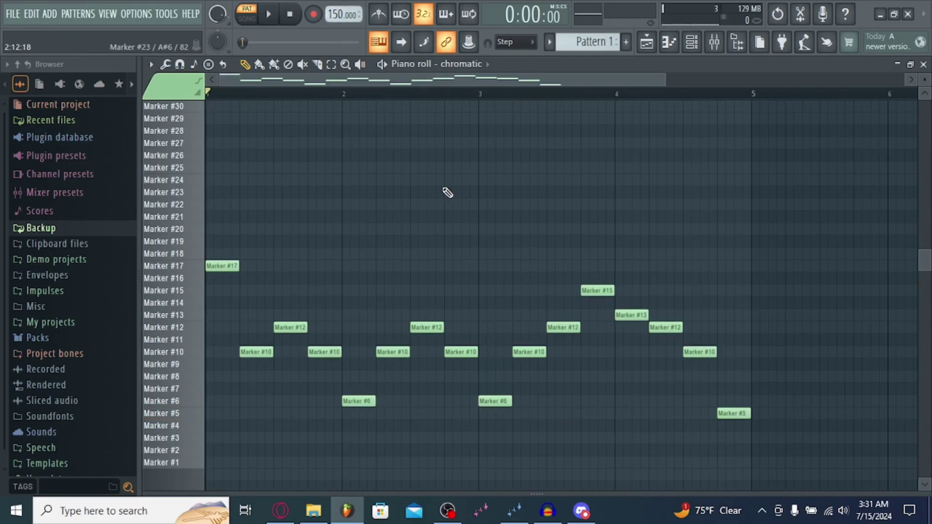
{"action": "key", "text": "space"}
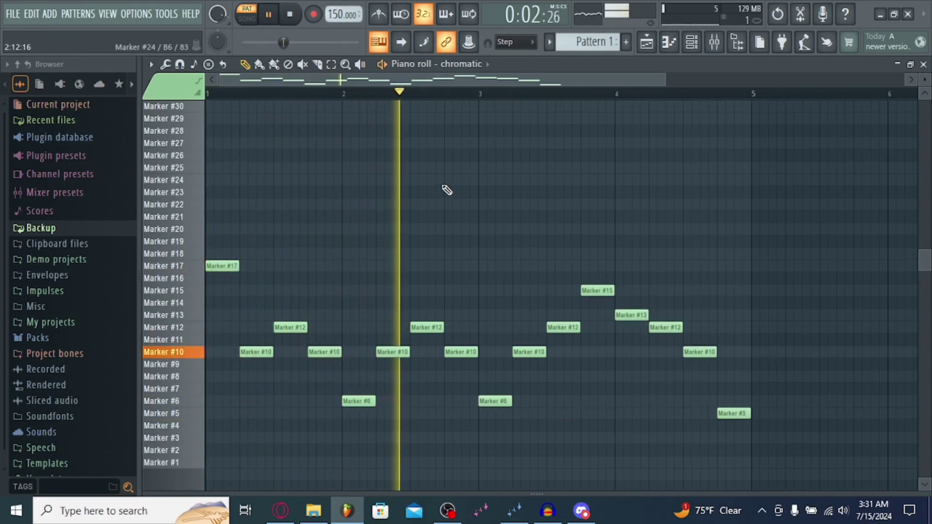
{"action": "left_click_drag", "start_coordinate": [413, 80], "coordinate": [578, 188]}
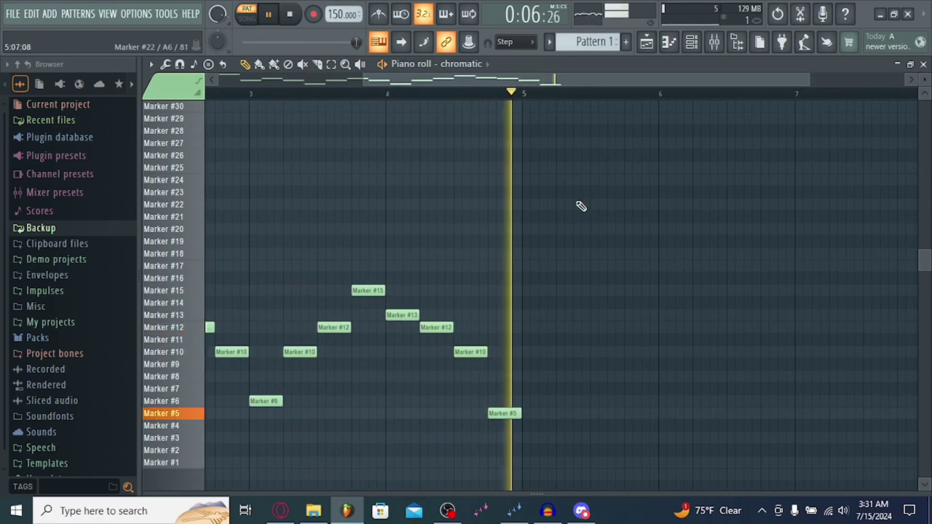
{"action": "key", "text": "space"}
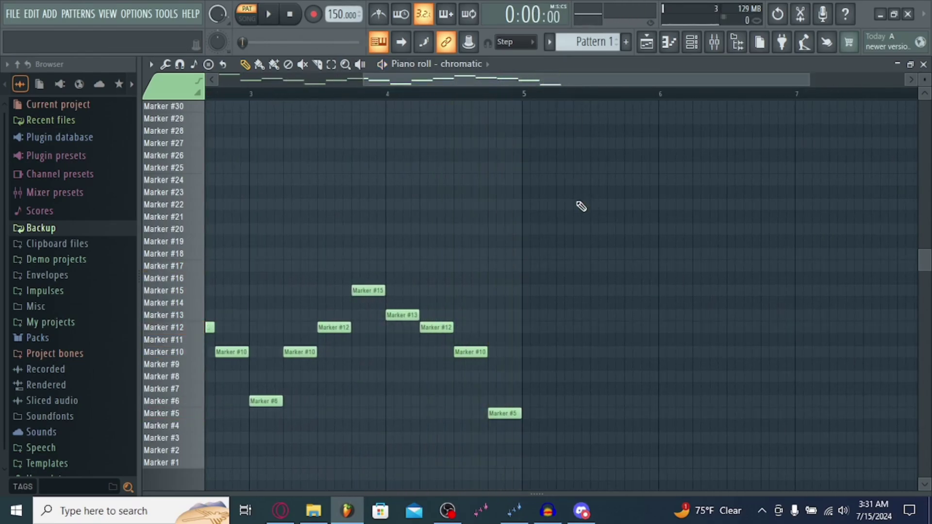
{"action": "mouse_move", "coordinate": [432, 82]}
{"action": "left_mouse_down"}
{"action": "mouse_move", "coordinate": [368, 74]}
{"action": "mouse_move", "coordinate": [162, 109]}
{"action": "left_mouse_up"}
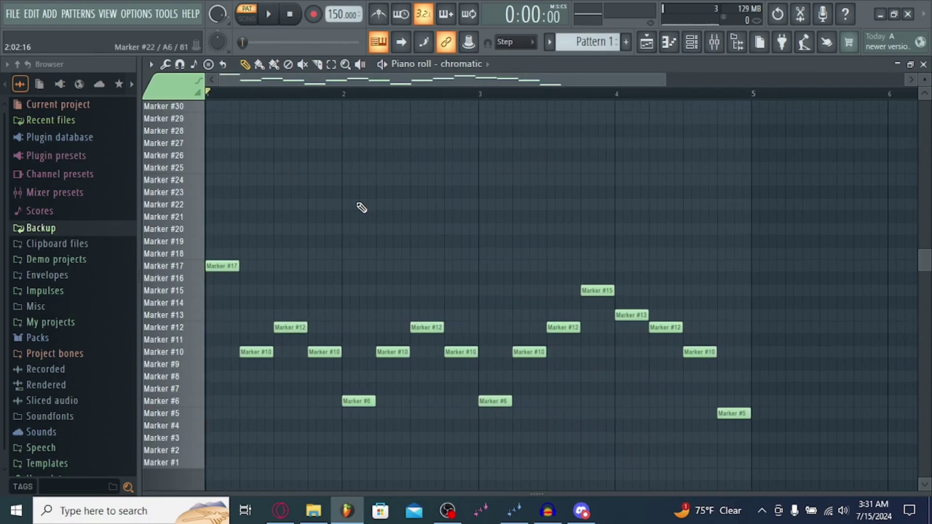
Delete all the melody notes from the piano roll and remove the Pattern 1 clip from the playlist
{"action": "right_click", "coordinate": [733, 413]}
{"action": "right_click", "coordinate": [700, 352]}
{"action": "right_click", "coordinate": [631, 315]}
{"action": "right_click", "coordinate": [597, 290]}
{"action": "right_click", "coordinate": [665, 327]}
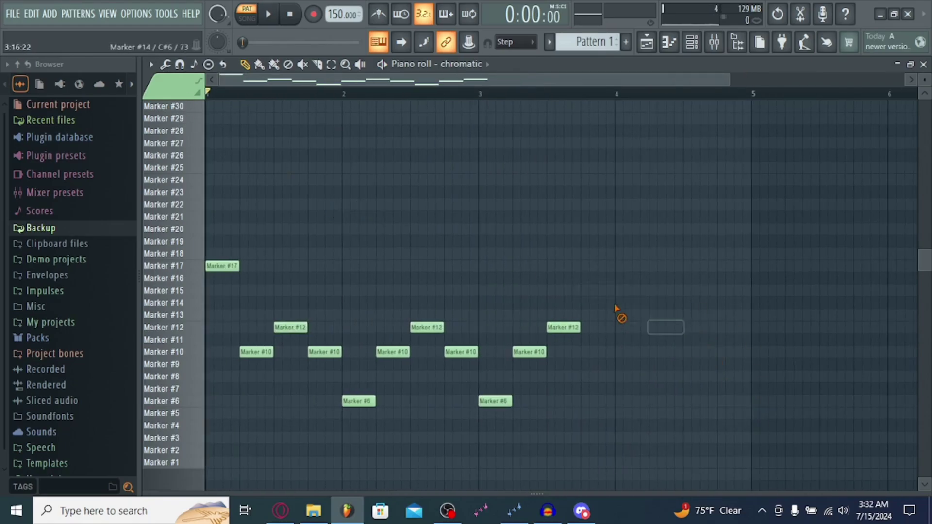
{"action": "key", "text": "ctrl+a"}
{"action": "key", "text": "Delete"}
{"action": "key", "text": "F5"}
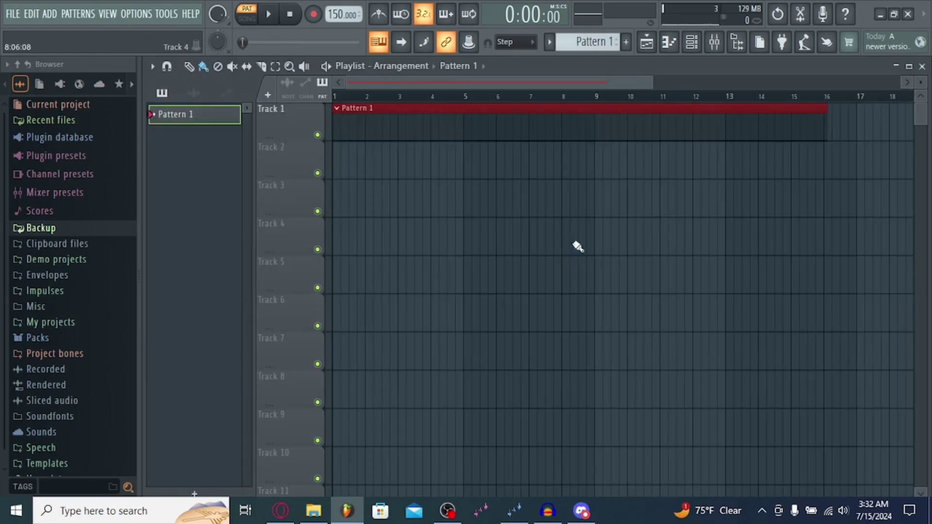
{"action": "right_click", "coordinate": [619, 125]}
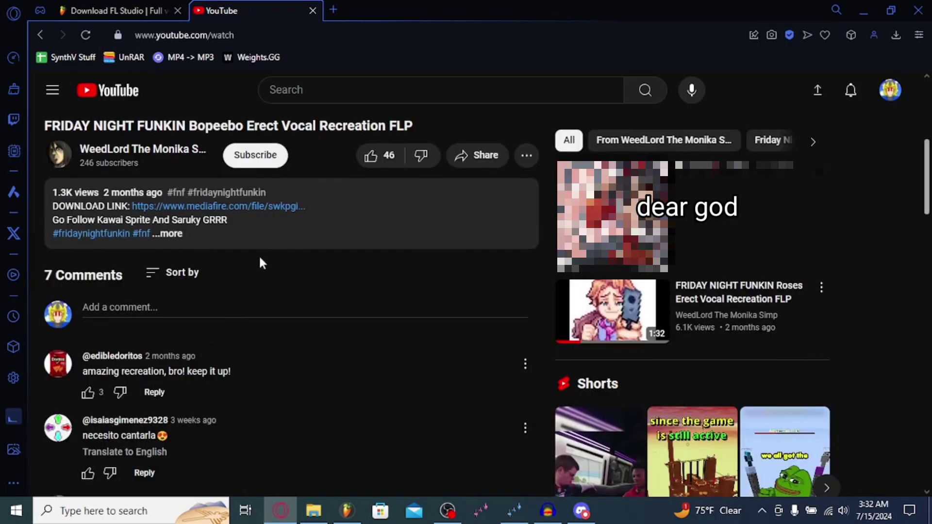
Open the MediaFire download link from the Bopeebo Erect video's full description in a new tab and switch to that tab
{"action": "left_click", "coordinate": [284, 236]}
{"action": "right_click", "coordinate": [246, 205]}
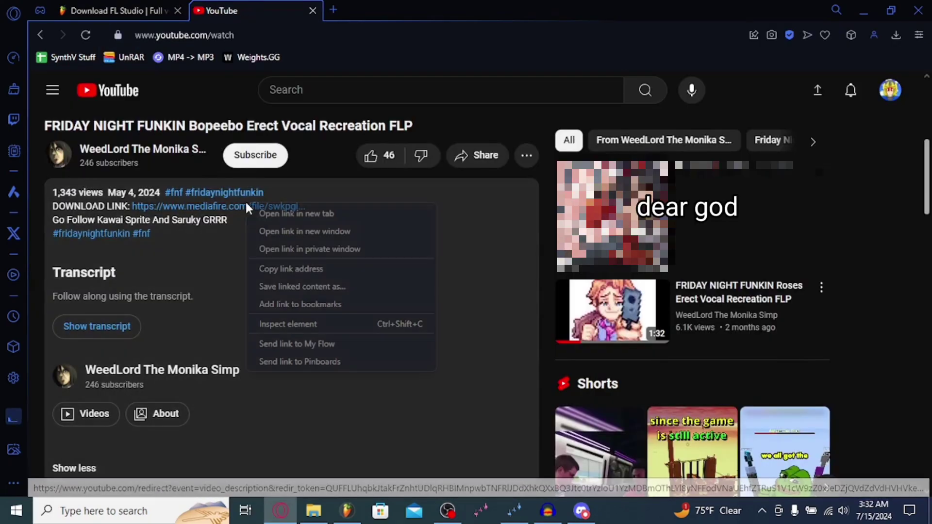
{"action": "left_click", "coordinate": [276, 213]}
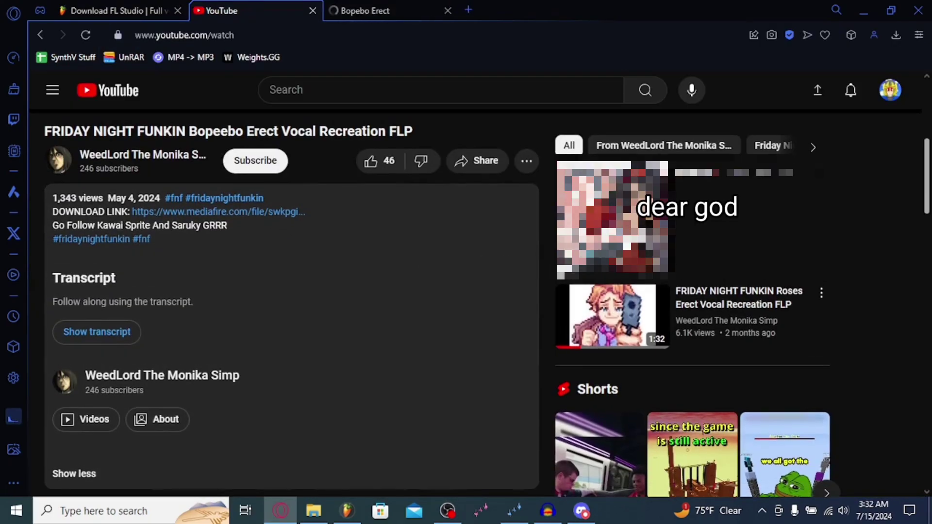
{"action": "scroll", "coordinate": [242, 407], "scroll_direction": "up", "scroll_amount": 2}
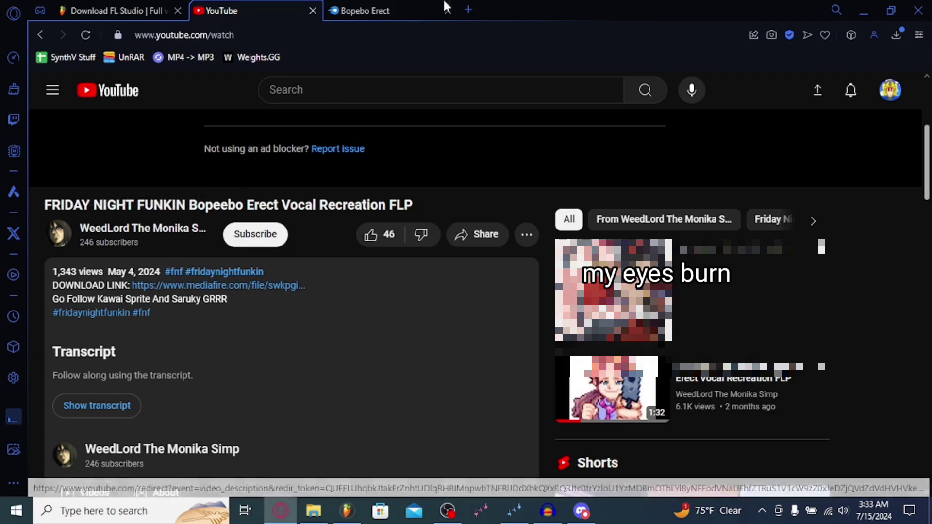
{"action": "left_click", "coordinate": [417, 7]}
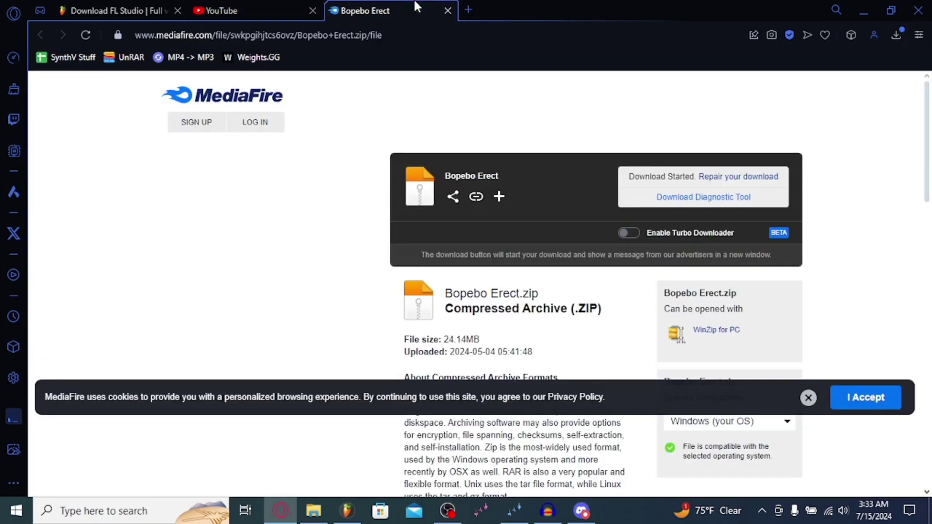
Open the downloaded Bopebo Erect.zip and extract all of its files
{"action": "left_click", "coordinate": [895, 37]}
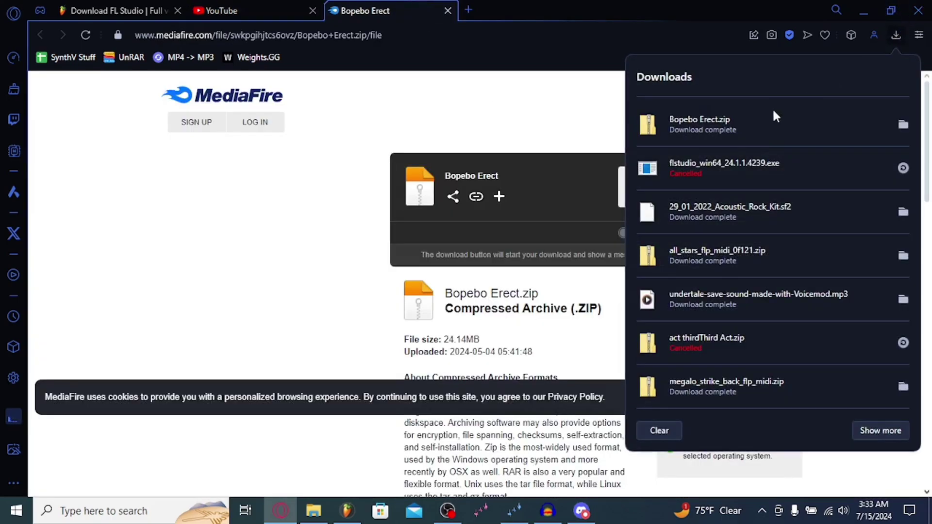
{"action": "left_click", "coordinate": [763, 121]}
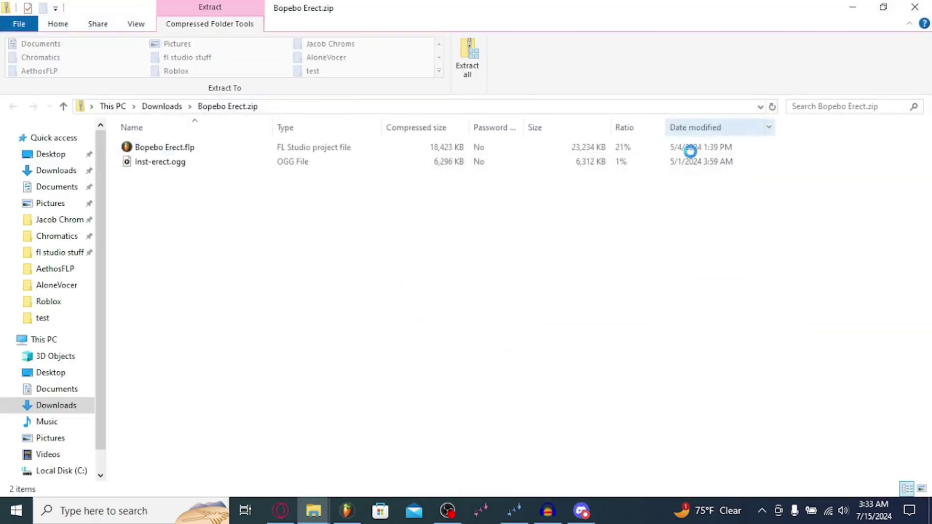
{"action": "left_click", "coordinate": [472, 60]}
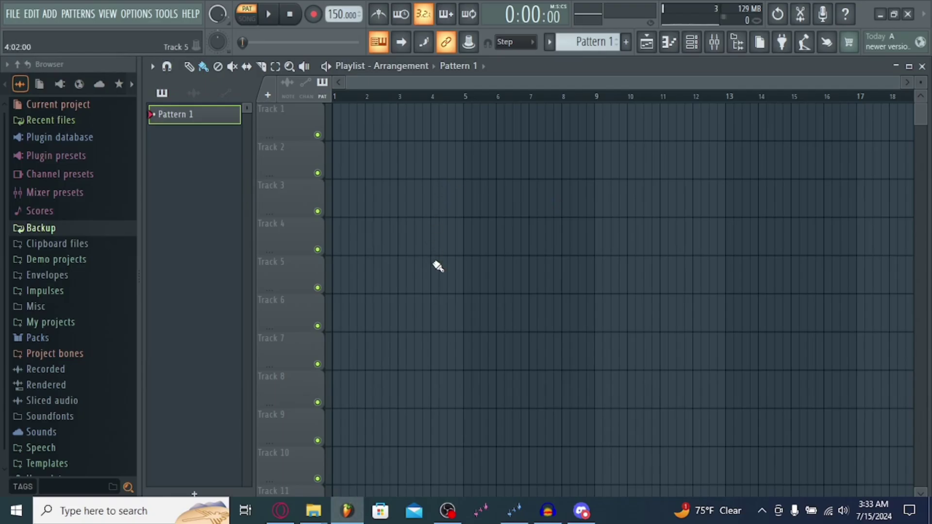
Switch to FL Studio and open the extracted Bopebo Erect.flp project
{"action": "key", "text": "ctrl+o"}
{"action": "double_click", "coordinate": [216, 92]}
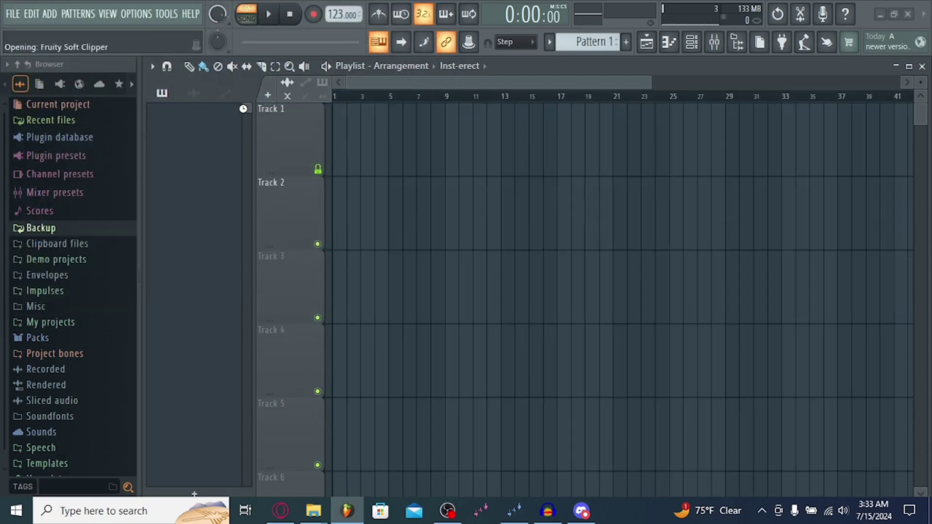
{"action": "key", "text": "Return"}
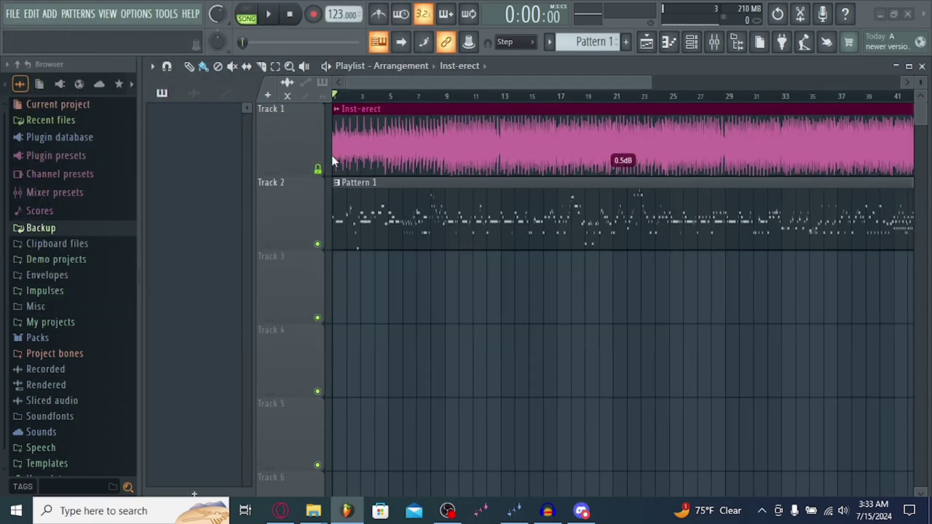
Play the opening of the Bopebo Erect arrangement from bar 1 in the playlist and stop playback
{"action": "scroll", "coordinate": [361, 185], "scroll_direction": "up", "scroll_amount": 3}
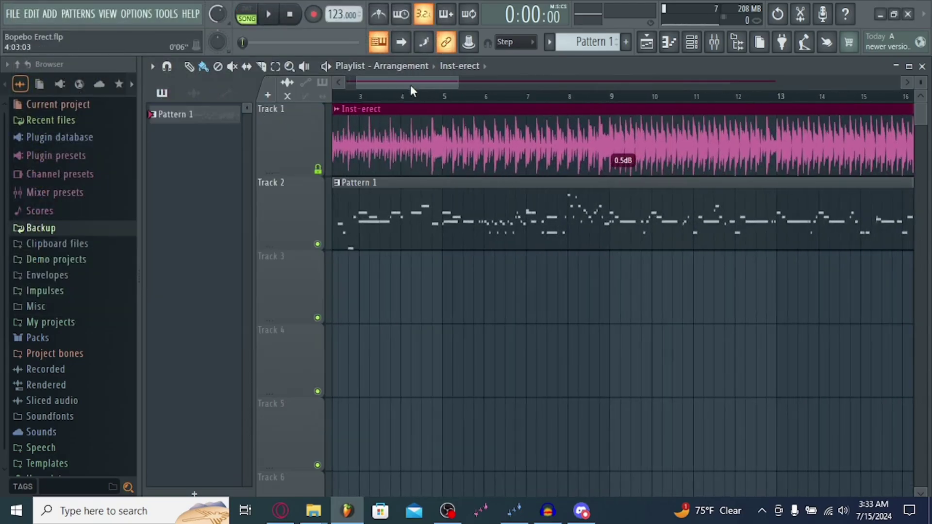
{"action": "left_click_drag", "start_coordinate": [410, 86], "coordinate": [324, 84]}
{"action": "key", "text": "space"}
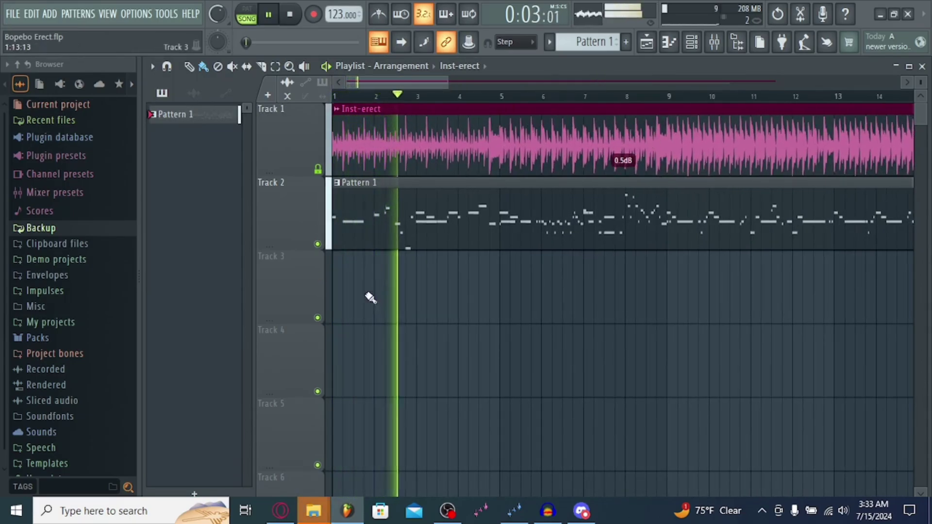
{"action": "key", "text": "space"}
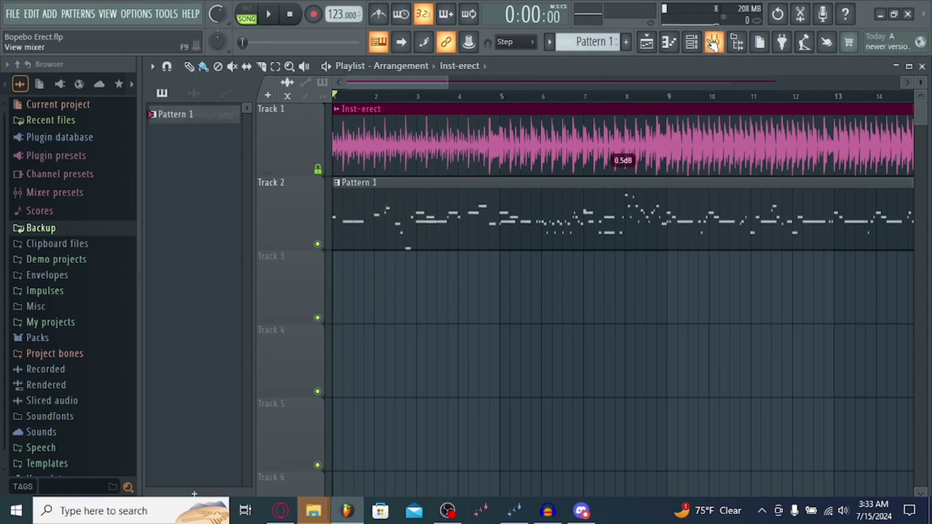
Load chromatic.wav into the Dad Alt channel's Slicex in place of its current sample and auto-slice it
{"action": "left_click", "coordinate": [692, 42]}
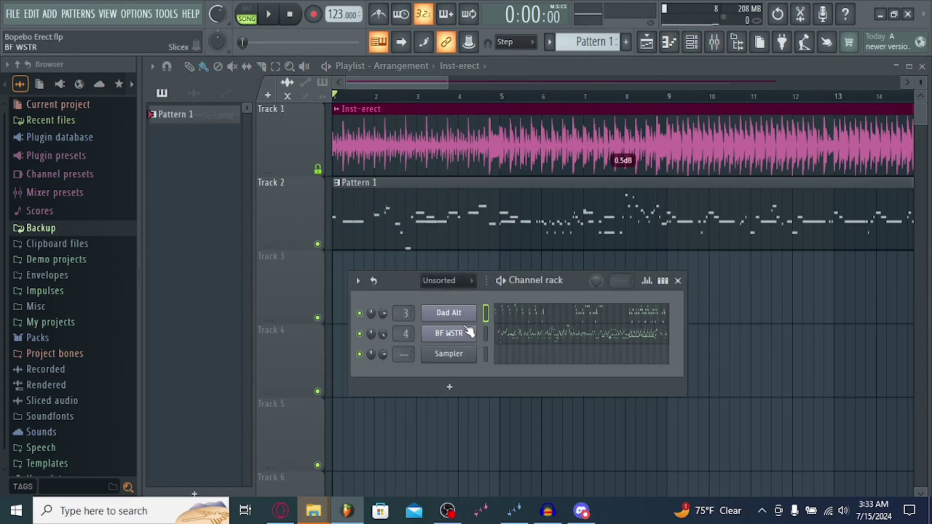
{"action": "left_click", "coordinate": [462, 312]}
{"action": "left_click_drag", "start_coordinate": [388, 120], "coordinate": [452, 61]}
{"action": "left_click", "coordinate": [330, 309]}
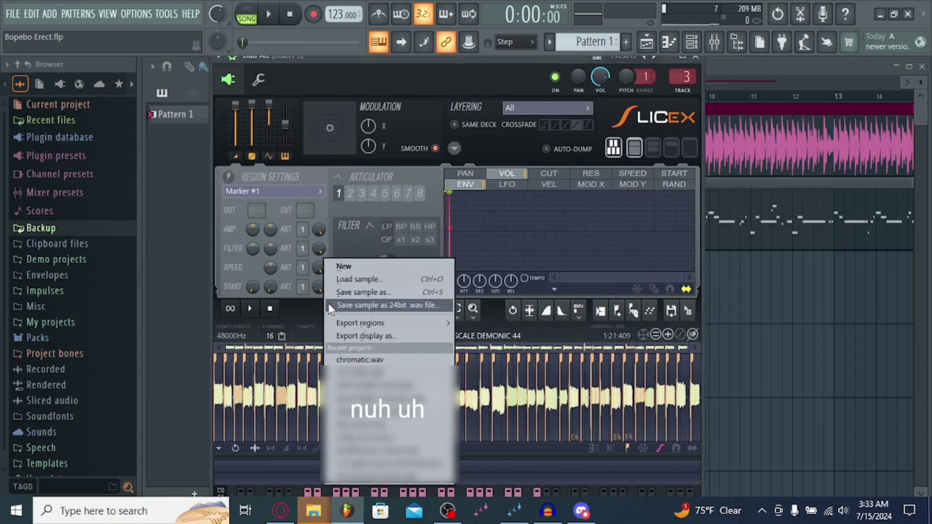
{"action": "left_click", "coordinate": [409, 360]}
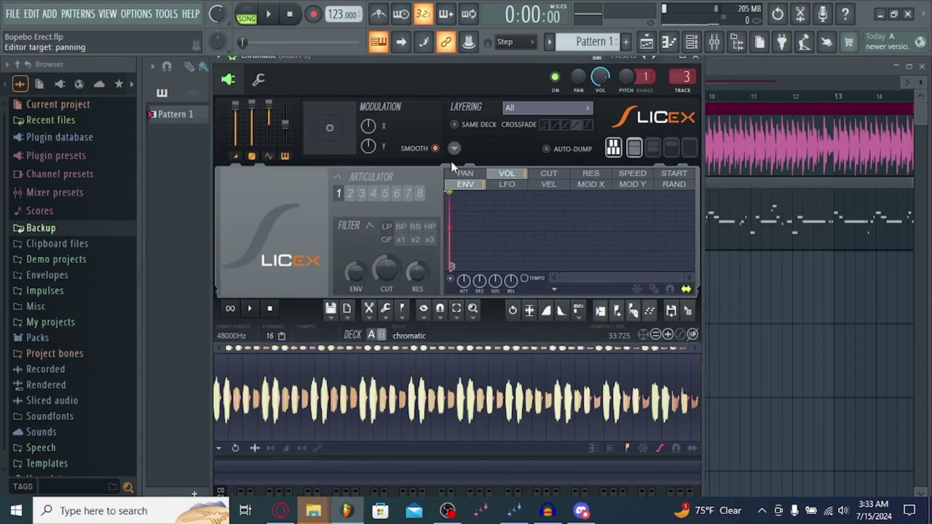
{"action": "left_click", "coordinate": [650, 311]}
{"action": "left_click", "coordinate": [649, 313]}
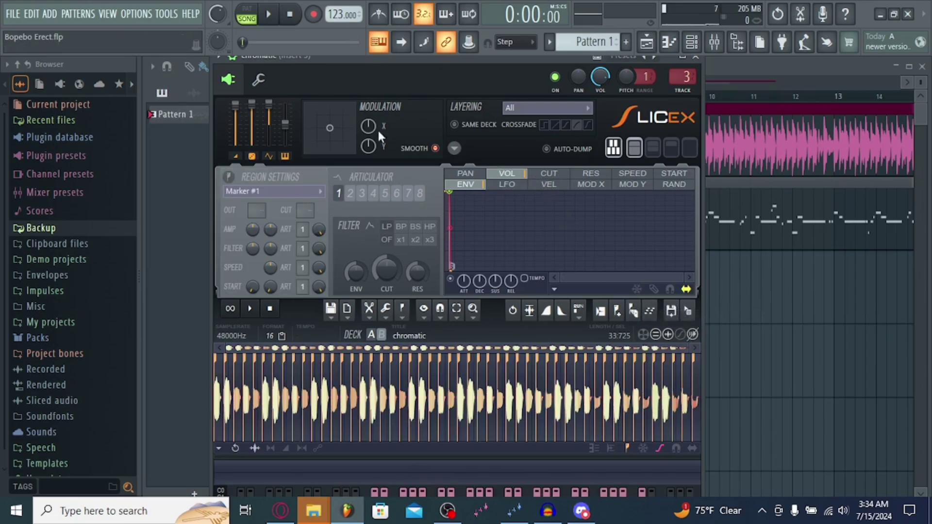
{"action": "key", "text": "Escape"}
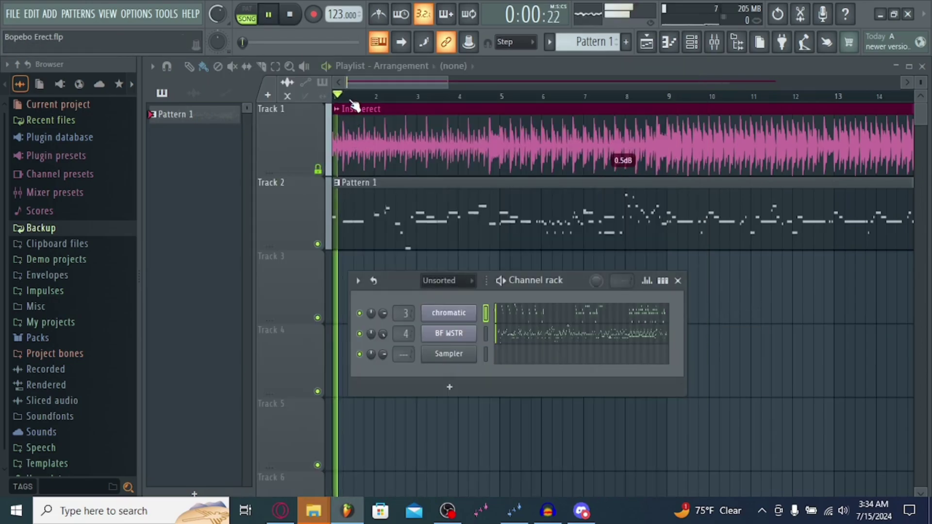
Listen to the song with the replaced vocals while viewing the chromatic channel's notes in the piano roll, and stop playback
{"action": "left_click", "coordinate": [358, 198]}
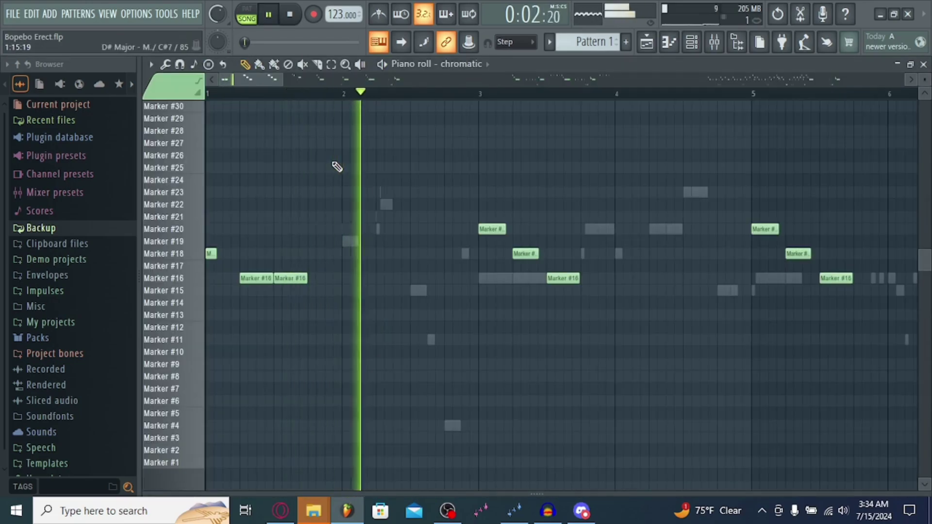
{"action": "left_click", "coordinate": [693, 43]}
{"action": "left_click", "coordinate": [694, 43]}
{"action": "key", "text": "space"}
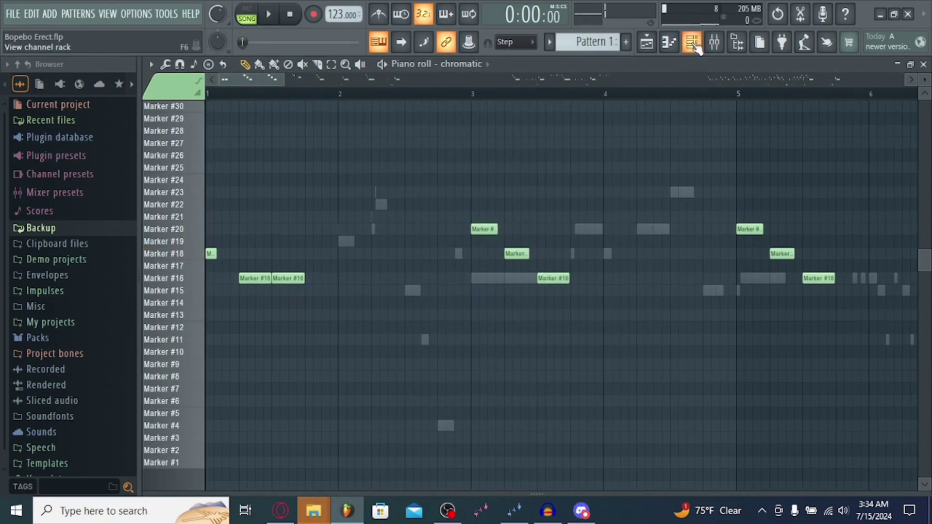
Normalize the entire chromatic sample in Slicex and return to its piano roll
{"action": "left_click", "coordinate": [693, 43]}
{"action": "left_click", "coordinate": [461, 313]}
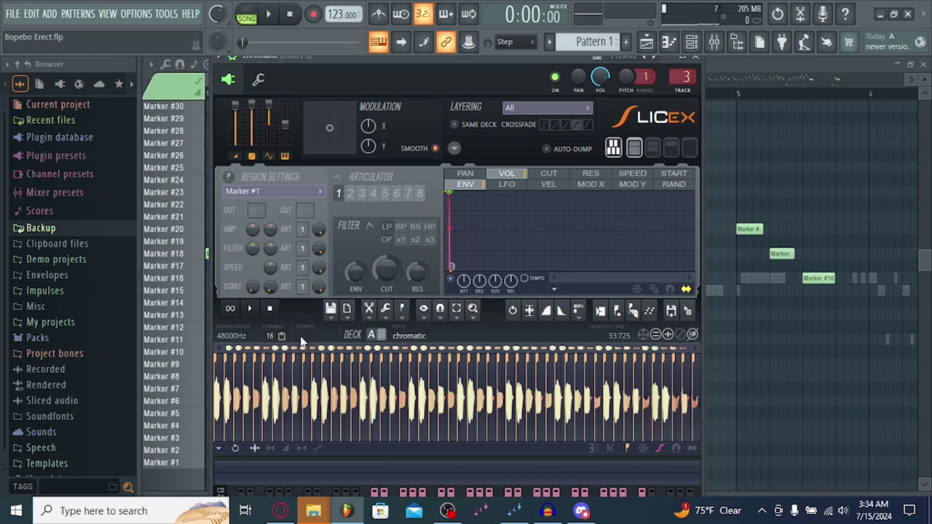
{"action": "key", "text": "ctrl+a"}
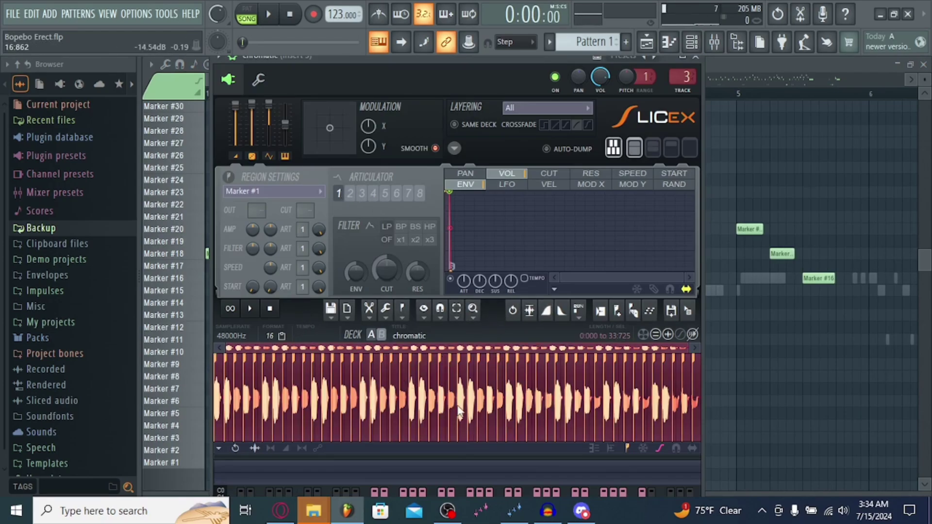
{"action": "left_click", "coordinate": [535, 312]}
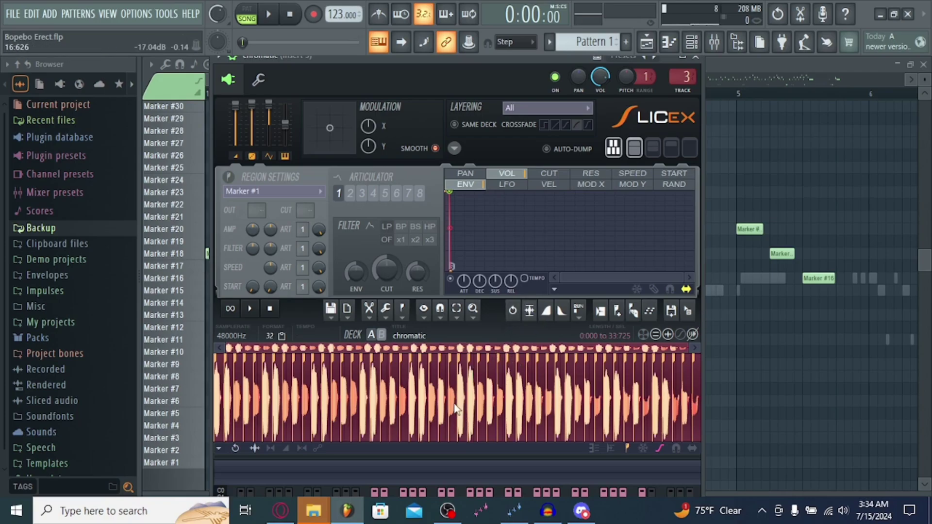
{"action": "key", "text": "F6"}
{"action": "left_click", "coordinate": [442, 314]}
{"action": "key", "text": "F6"}
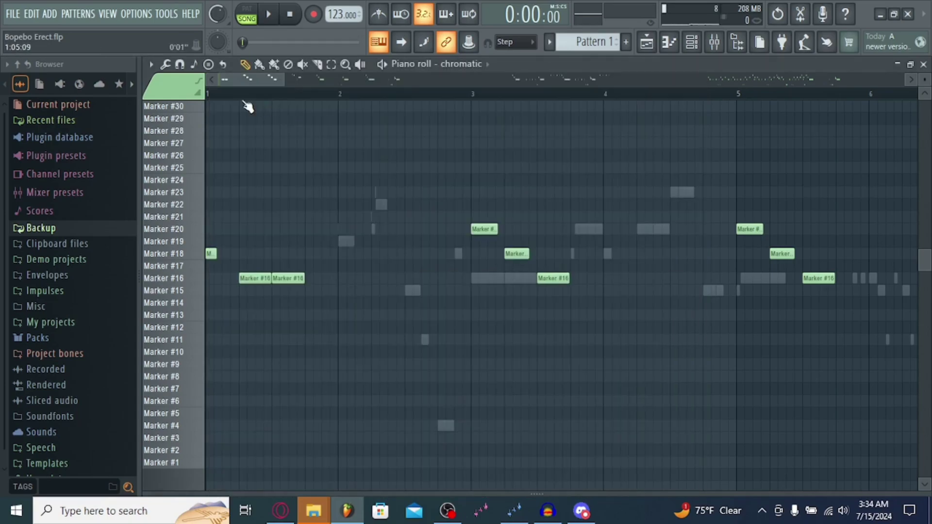
Play the song with the normalized vocals and look over the chromatic's notes through bar 8 before returning to bar 1
{"action": "key", "text": "space"}
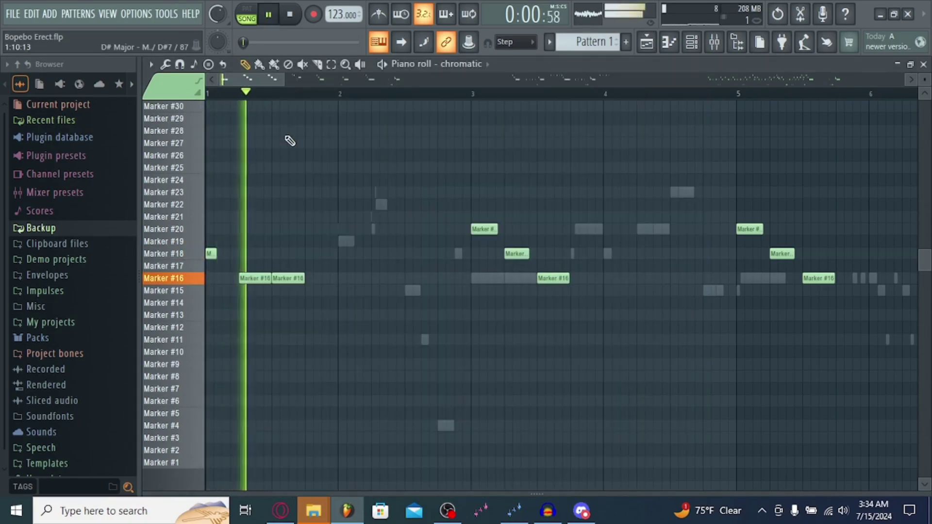
{"action": "left_click_drag", "start_coordinate": [243, 78], "coordinate": [297, 80]}
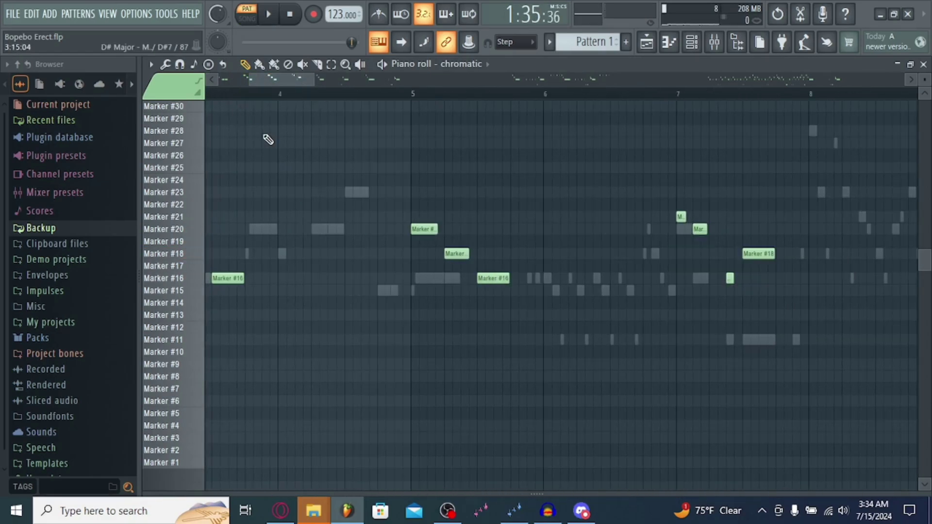
{"action": "scroll", "coordinate": [268, 140], "scroll_direction": "down", "scroll_amount": 2}
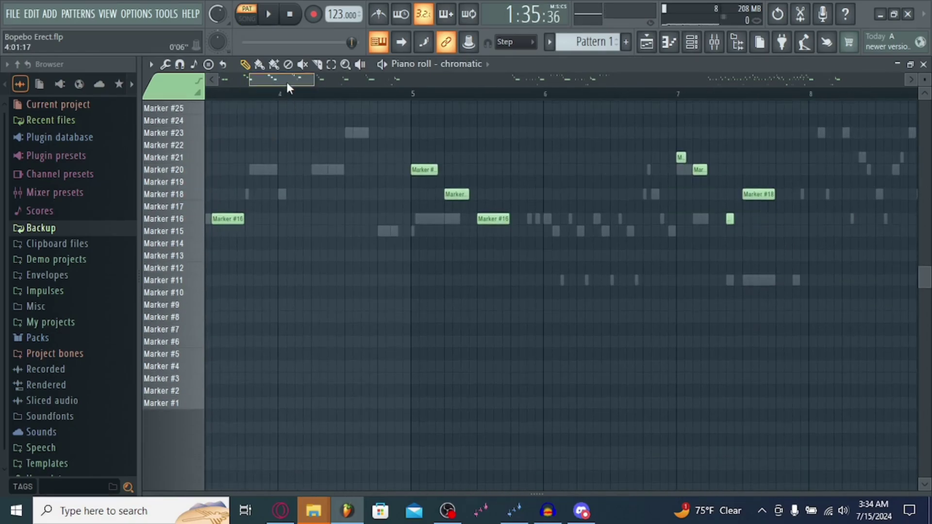
{"action": "left_click_drag", "start_coordinate": [286, 82], "coordinate": [207, 80]}
Play the chromatic's notes on their own in pattern mode, skip ahead to bar 3, and stop playback
{"action": "left_click", "coordinate": [691, 42]}
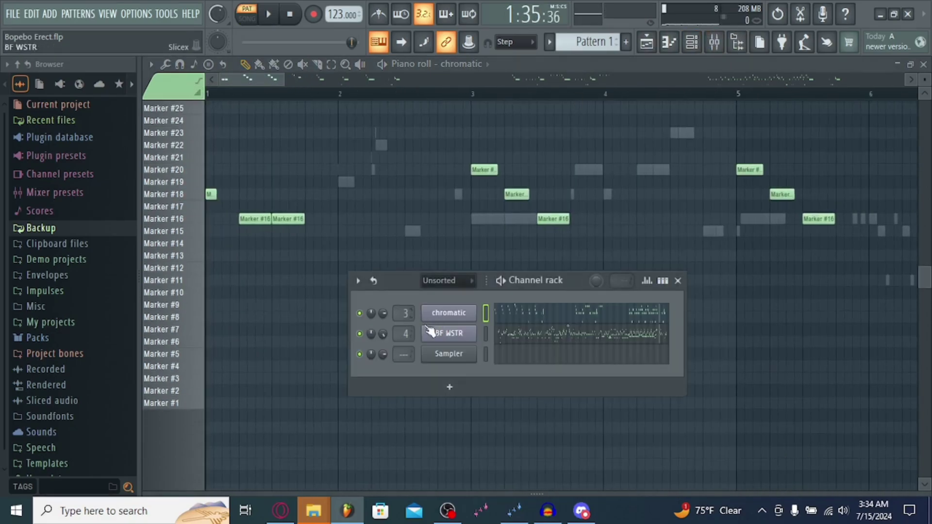
{"action": "key", "text": "F6"}
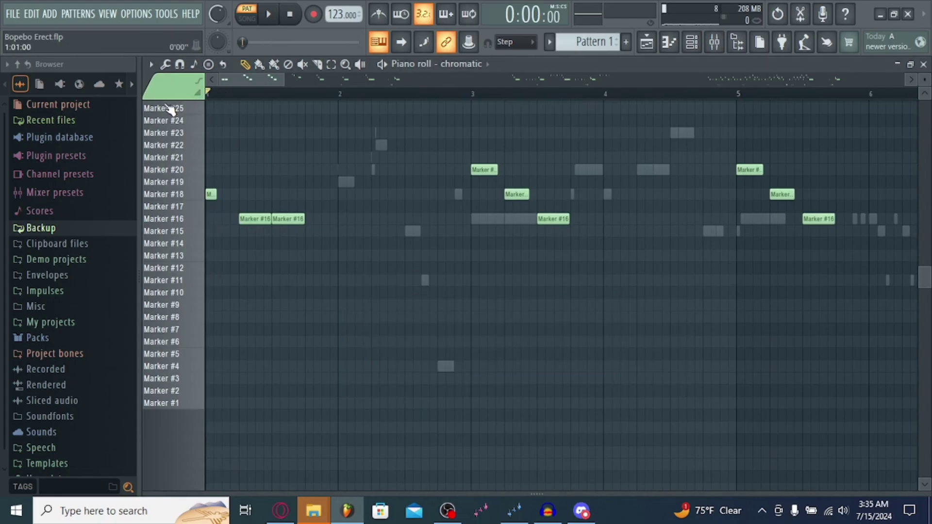
{"action": "key", "text": "space"}
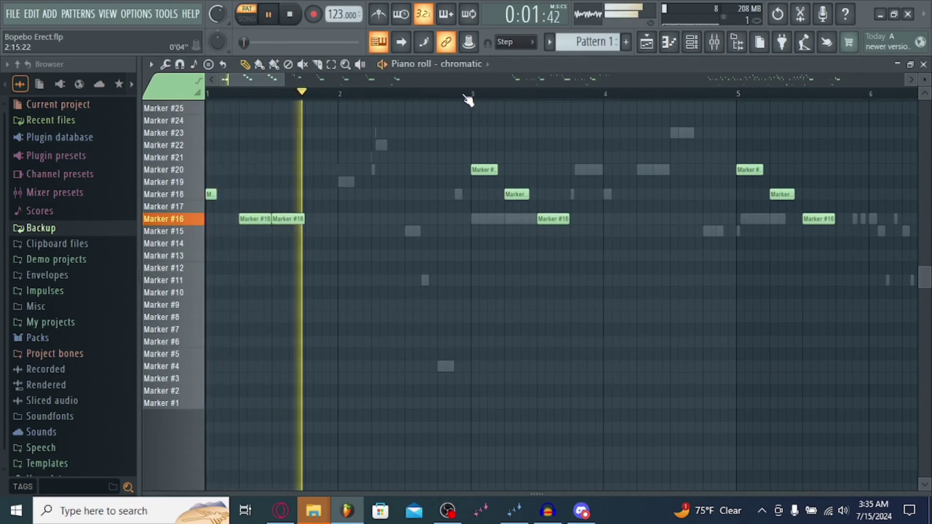
{"action": "left_click", "coordinate": [469, 95]}
{"action": "key", "text": "space"}
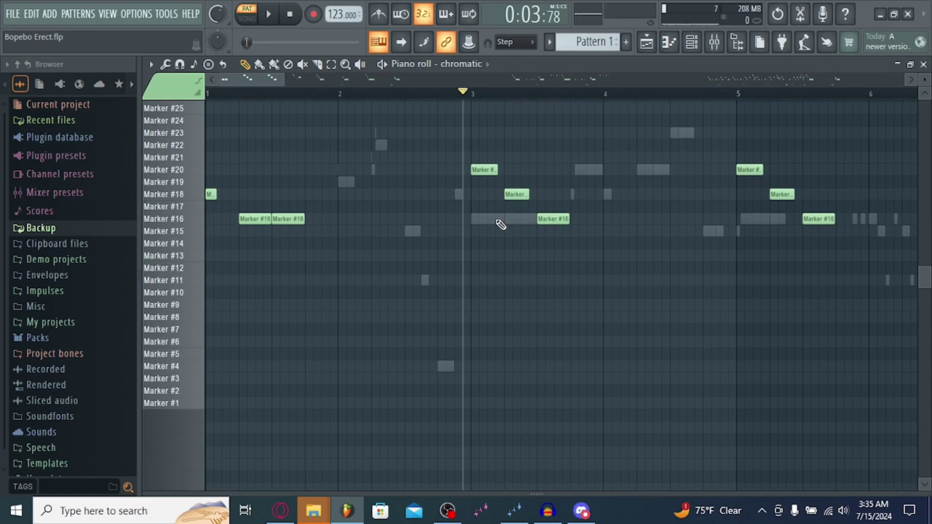
Try the chromatic's notes one octave higher, play them from the start, and shift them back down an octave
{"action": "scroll", "coordinate": [500, 224], "scroll_direction": "up", "scroll_amount": 3}
{"action": "left_click", "coordinate": [212, 95]}
{"action": "key", "text": "space"}
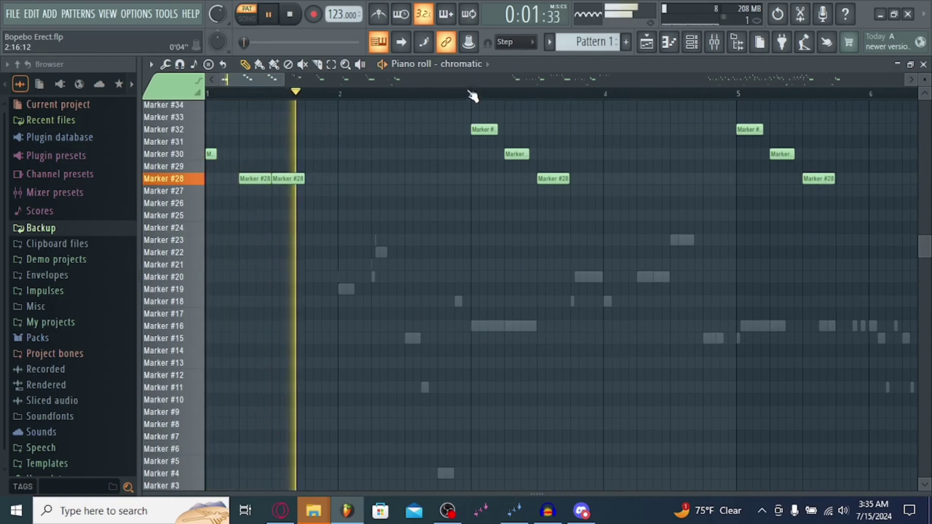
{"action": "key", "text": "space"}
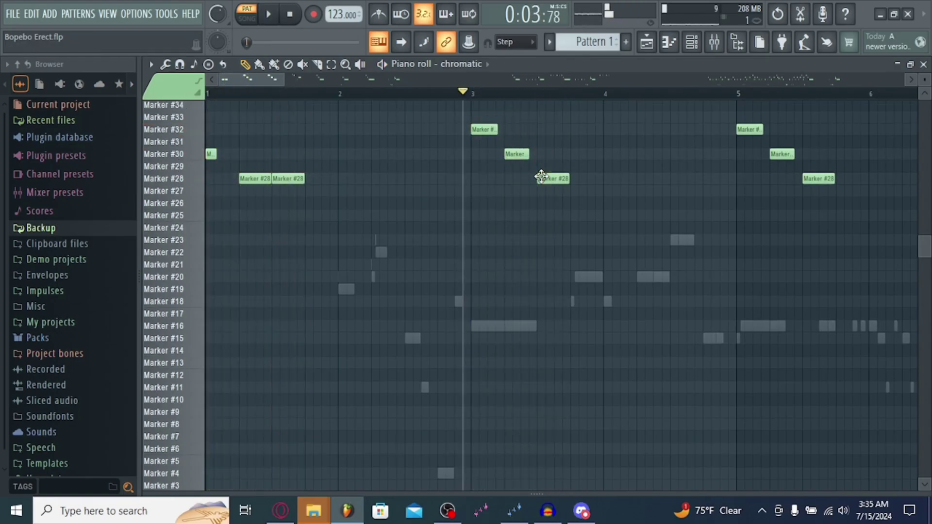
{"action": "key", "text": "ctrl+Down"}
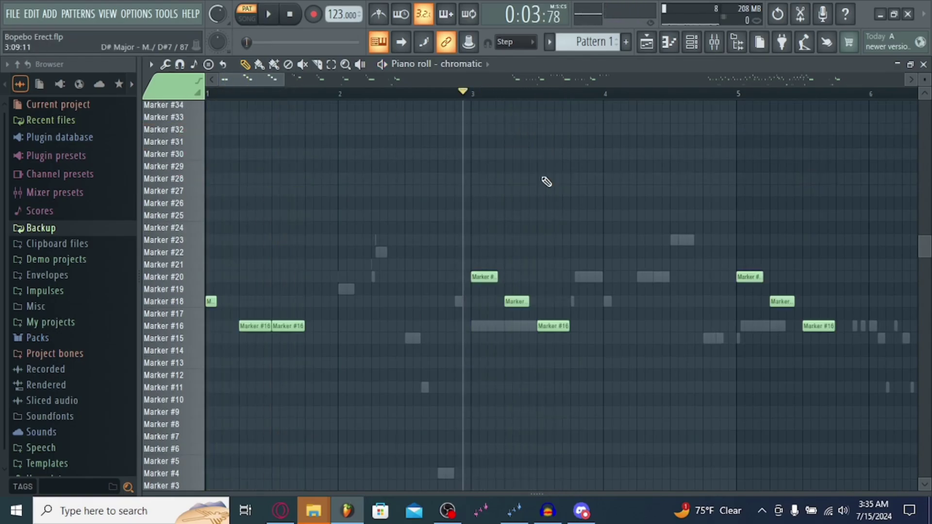
Transpose all the chromatic's notes down one octave and play them from bar 1, skipping ahead to the phrase at bar 5
{"action": "key", "text": "ctrl+Down"}
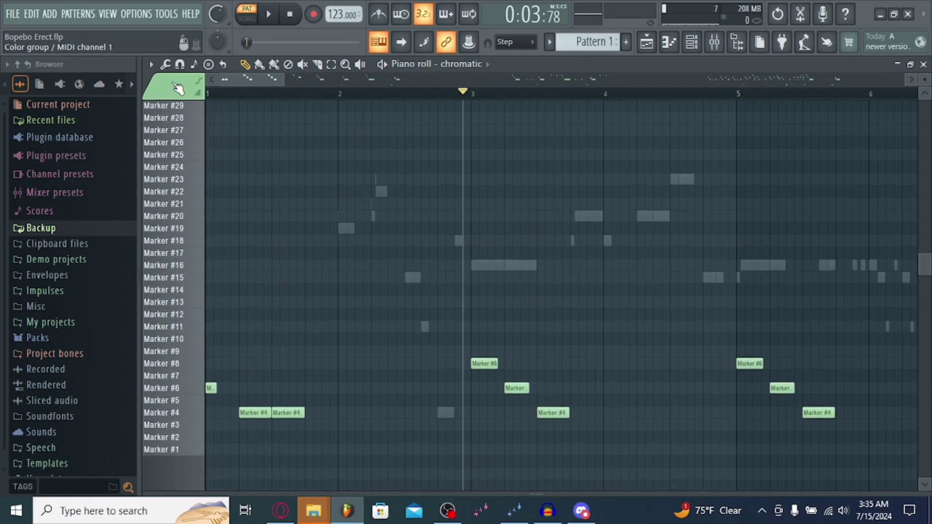
{"action": "left_click", "coordinate": [205, 98]}
{"action": "key", "text": "space"}
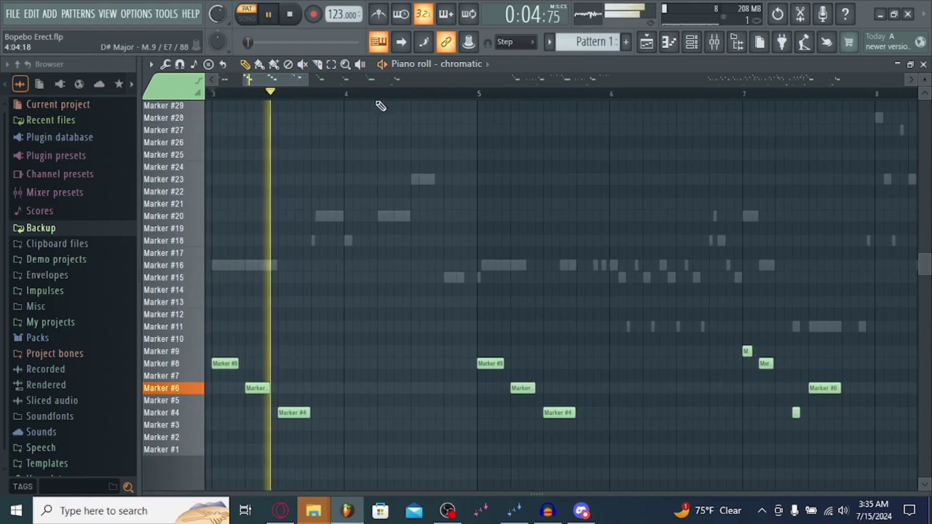
{"action": "left_click", "coordinate": [472, 97]}
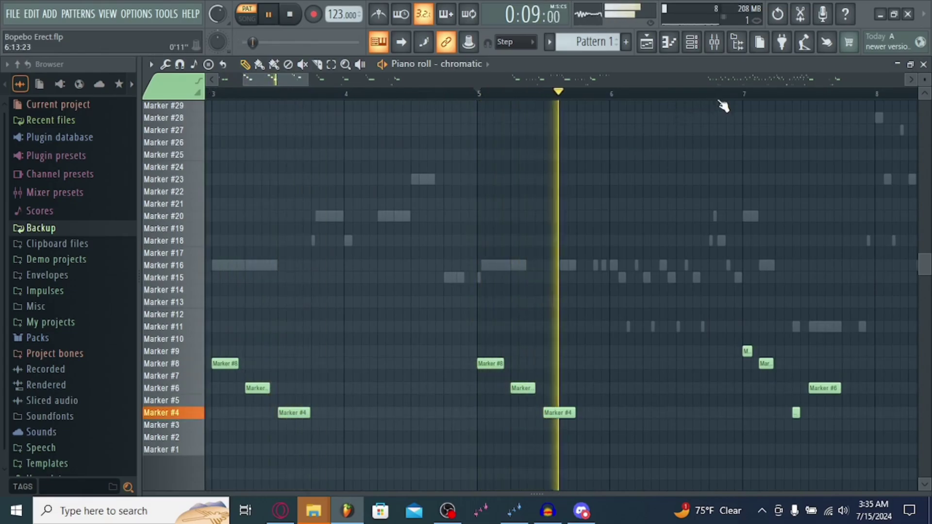
Skip playback ahead to just before bar 7, stop it after the phrase, and transpose all the chromatic's notes up one octave
{"action": "left_click", "coordinate": [718, 97]}
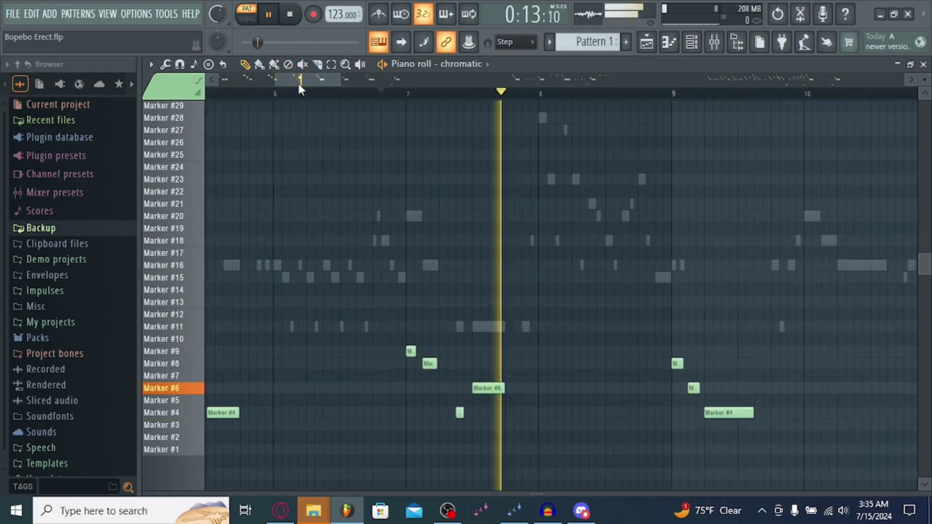
{"action": "key", "text": "space"}
{"action": "key", "text": "ctrl+Up"}
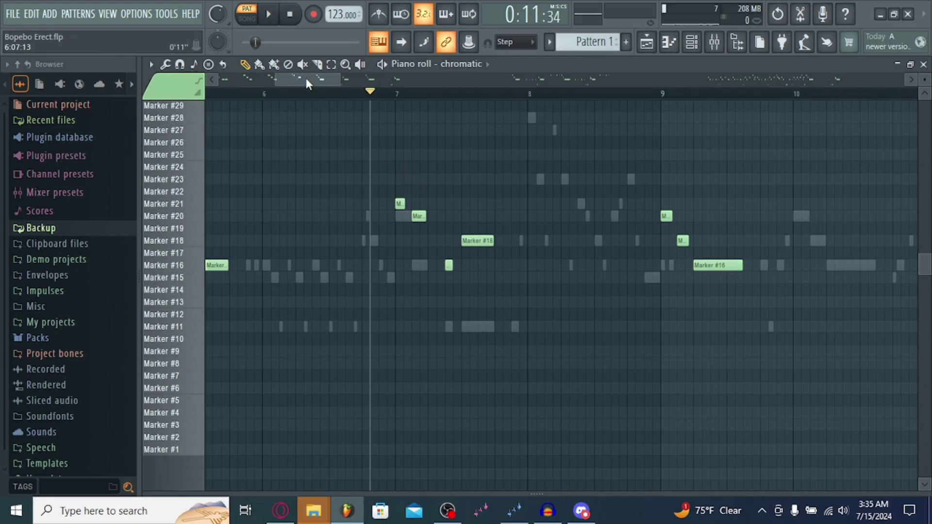
Shift the chromatic's notes down an octave and back up from the pattern's start, and look over the remaining notes to the end
{"action": "left_click_drag", "start_coordinate": [305, 78], "coordinate": [174, 77]}
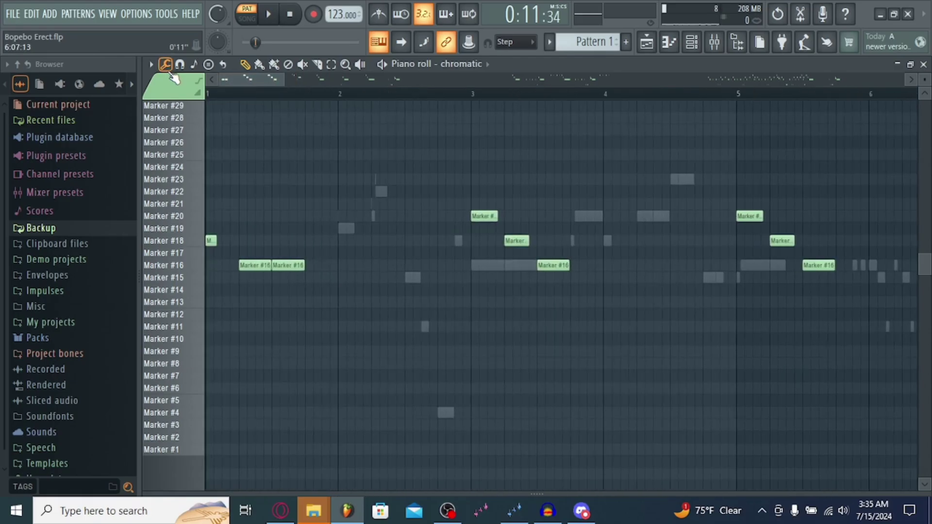
{"action": "key", "text": "ctrl+Down"}
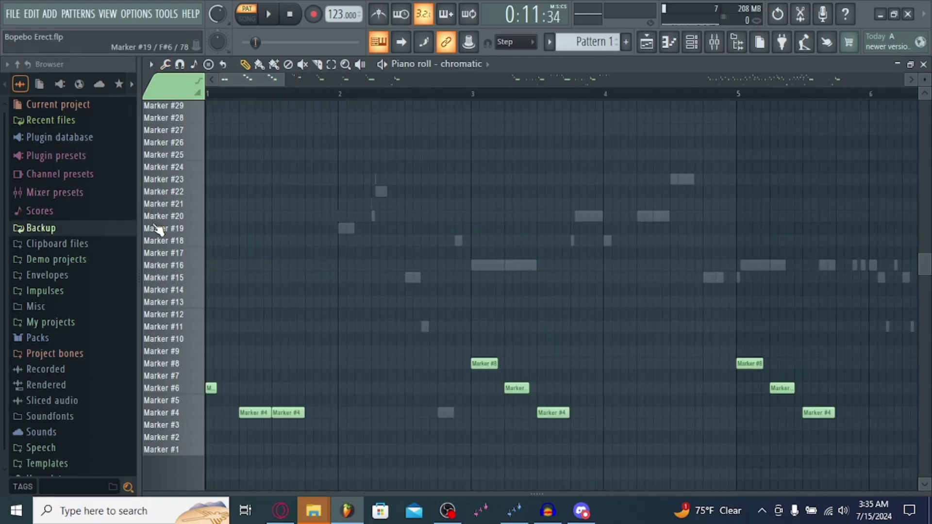
{"action": "key", "text": "ctrl+Up"}
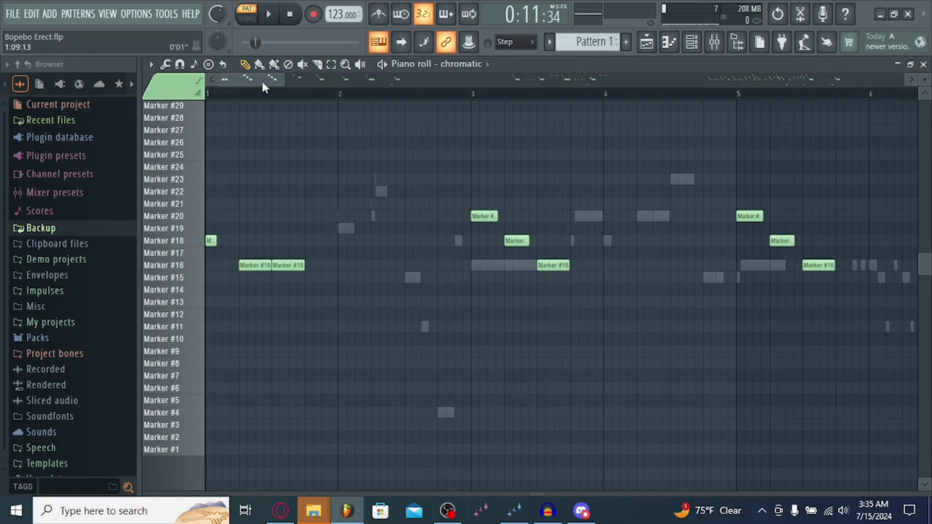
{"action": "left_click_drag", "start_coordinate": [278, 79], "coordinate": [902, 79]}
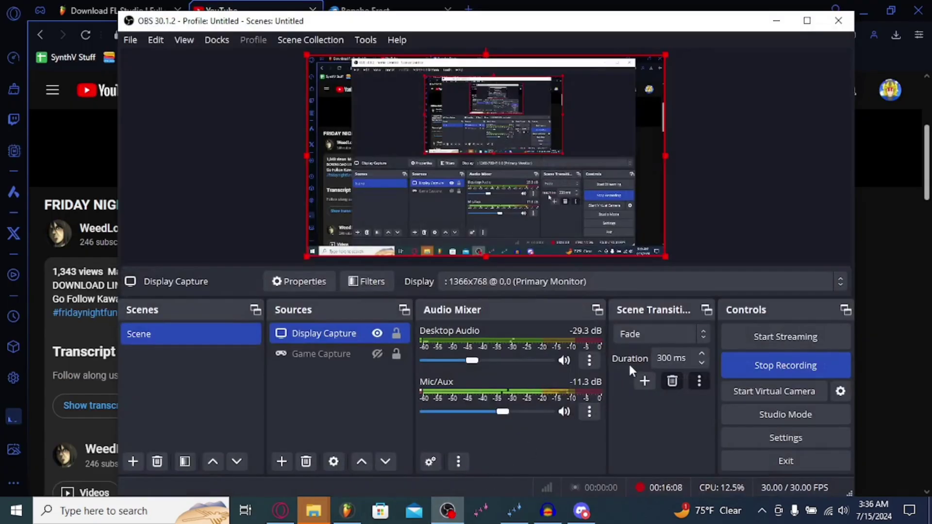